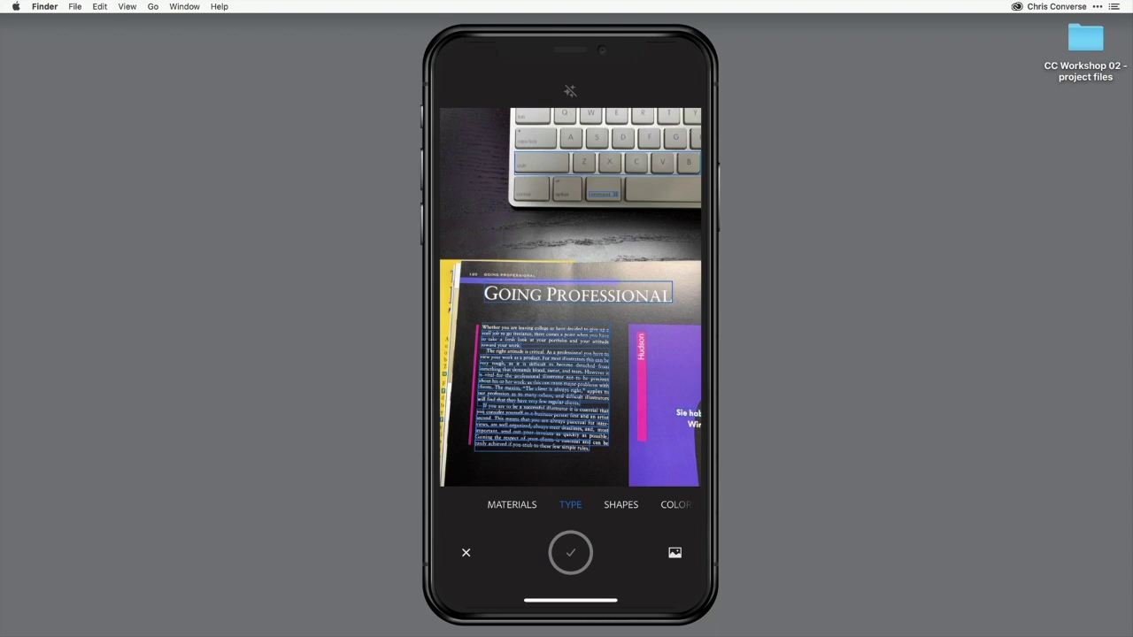
Find Adobe Fonts matches for the photographed "Going Professional" heading and choose Carta Marina Regular.
click(577, 294)
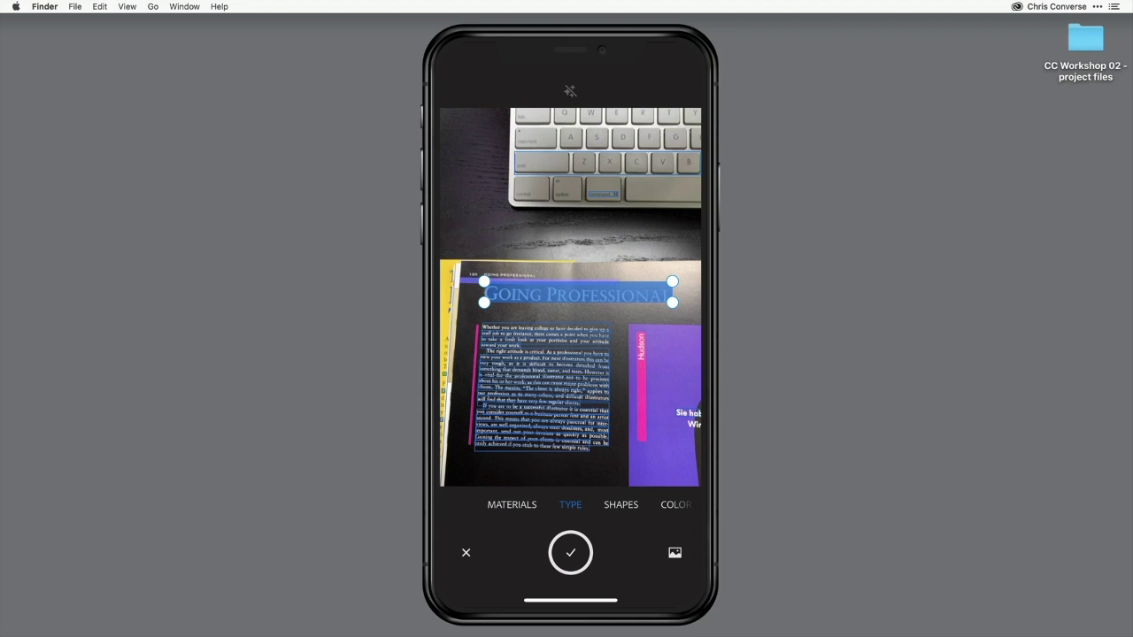
click(570, 552)
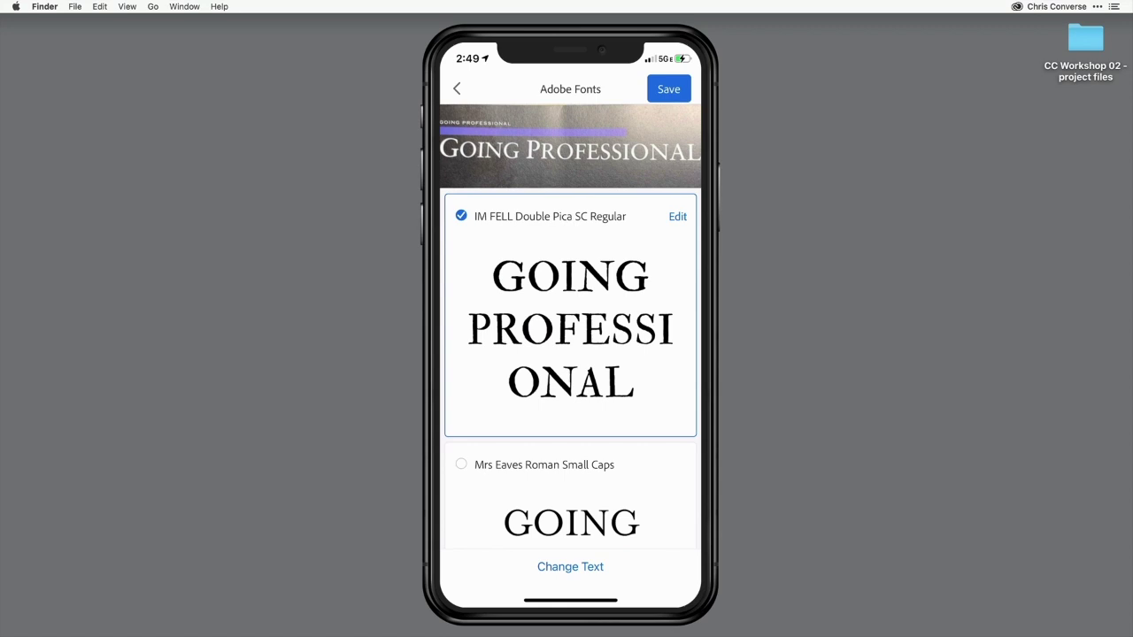
scroll(570, 363, down, 5)
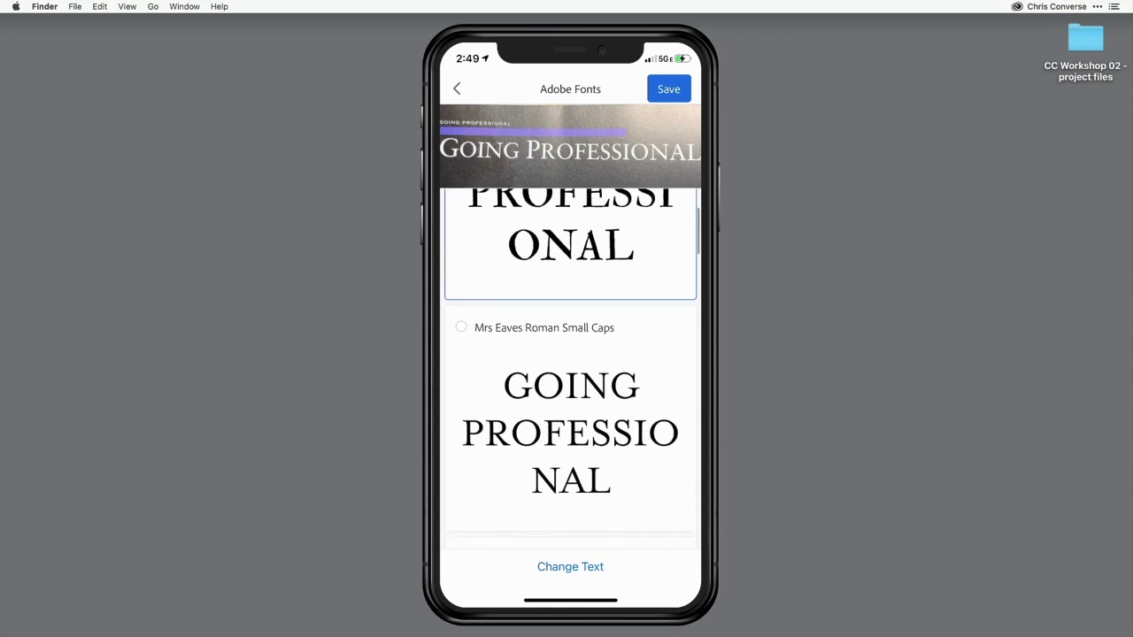
scroll(570, 363, up, 5)
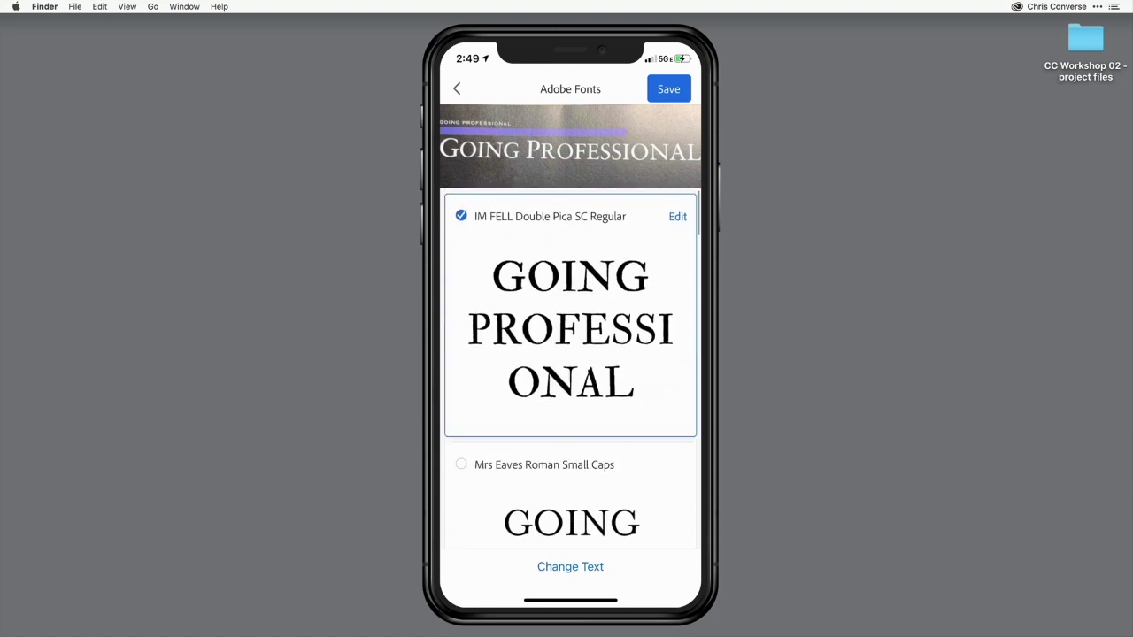
scroll(570, 363, down, 5)
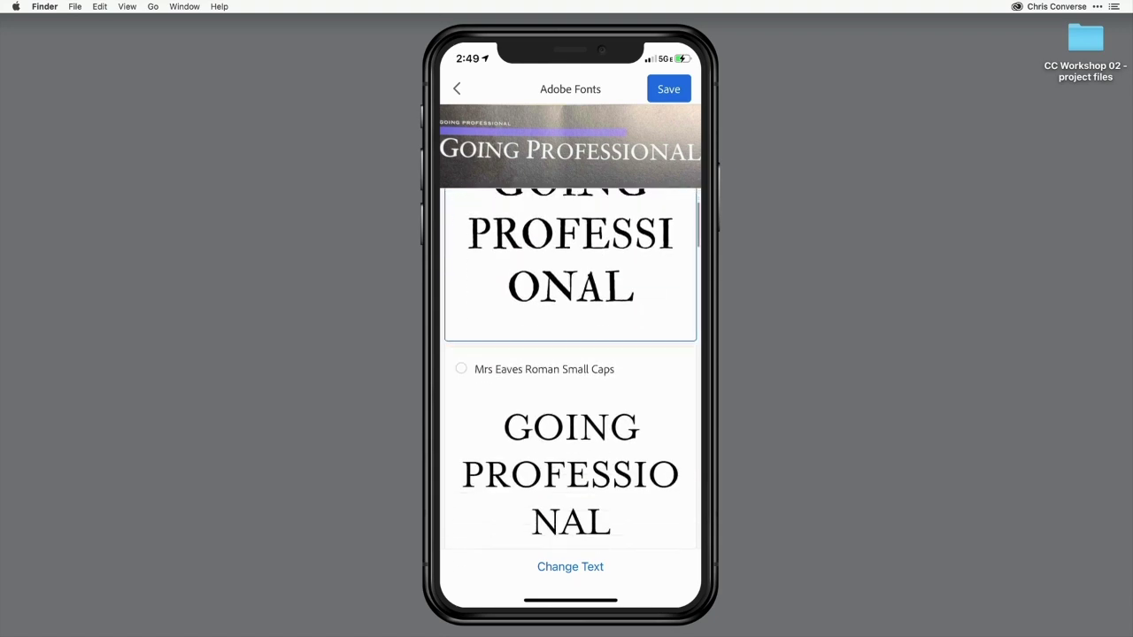
scroll(571, 363, down, 10)
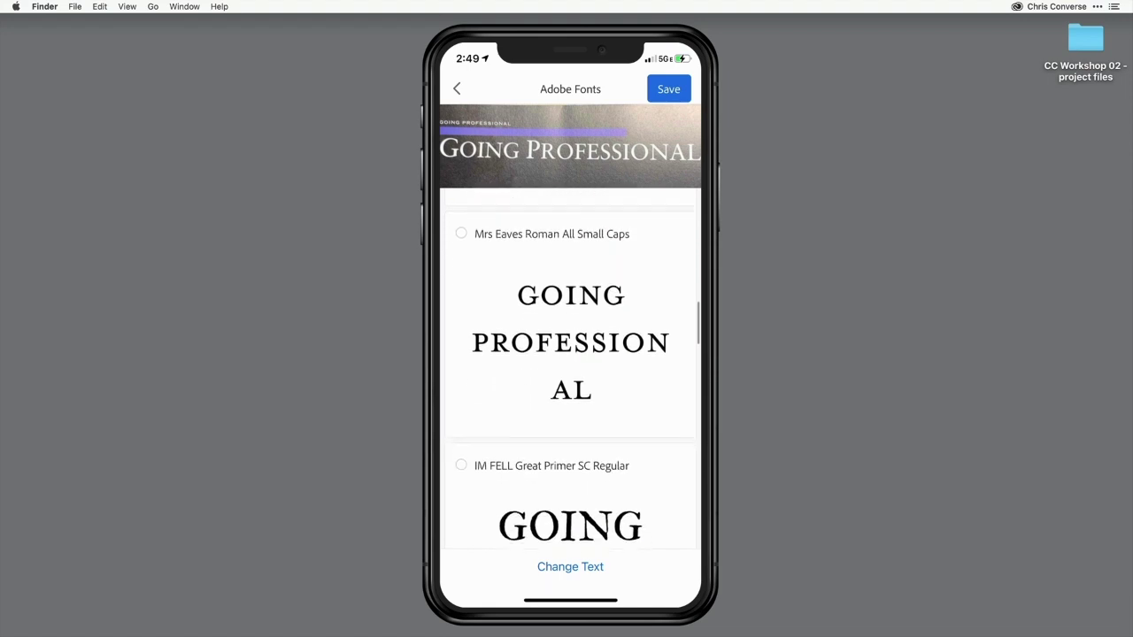
scroll(571, 363, down, 10)
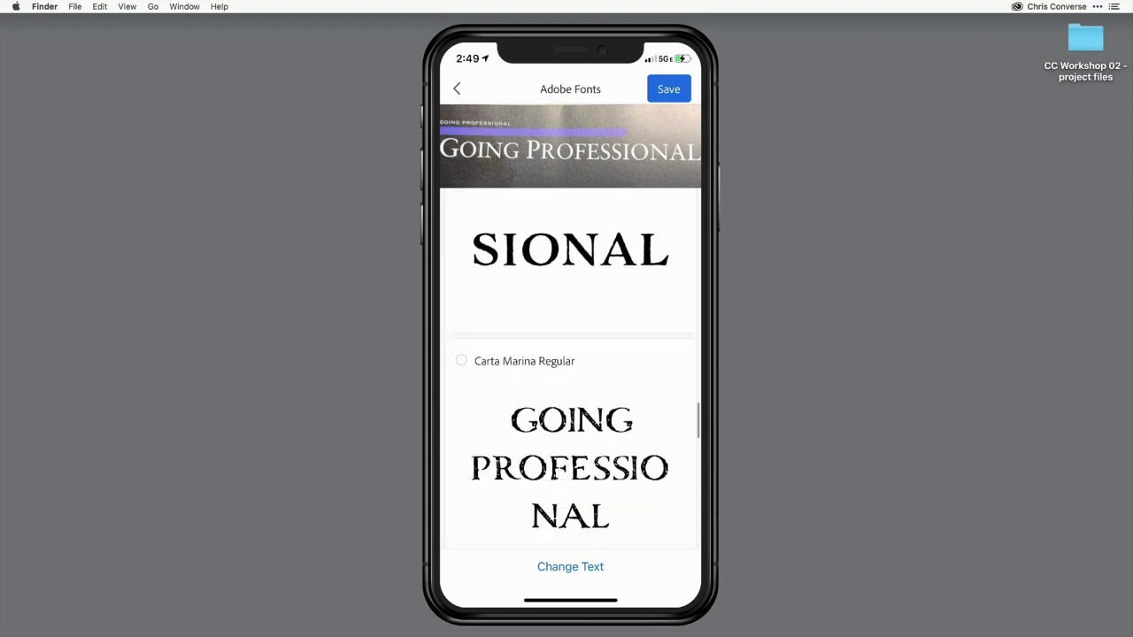
scroll(571, 372, up, 2)
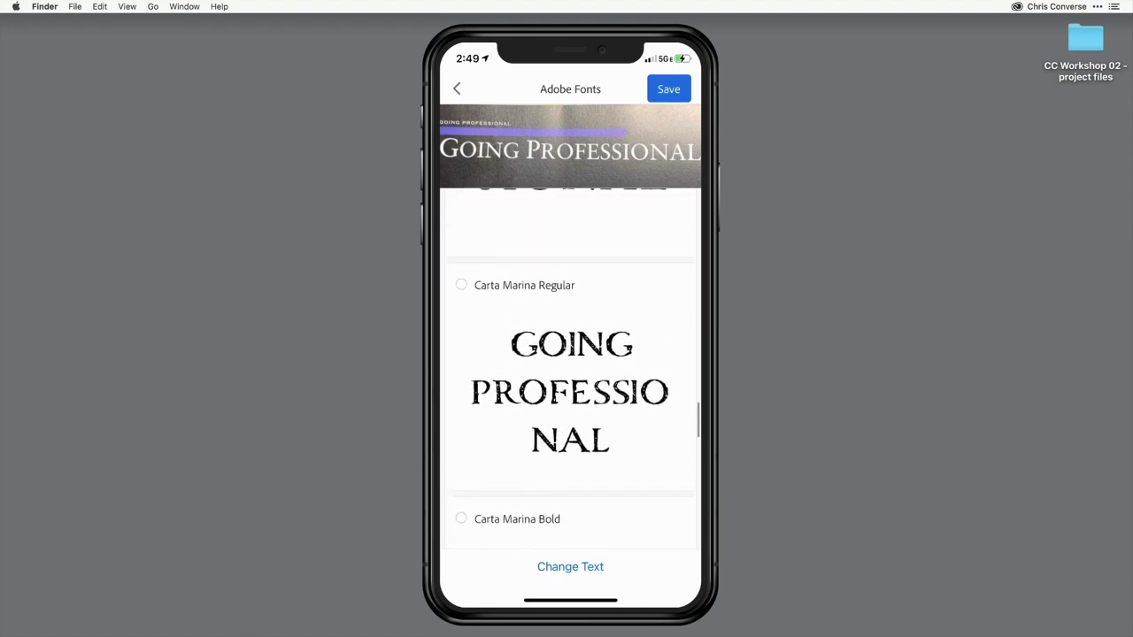
click(461, 285)
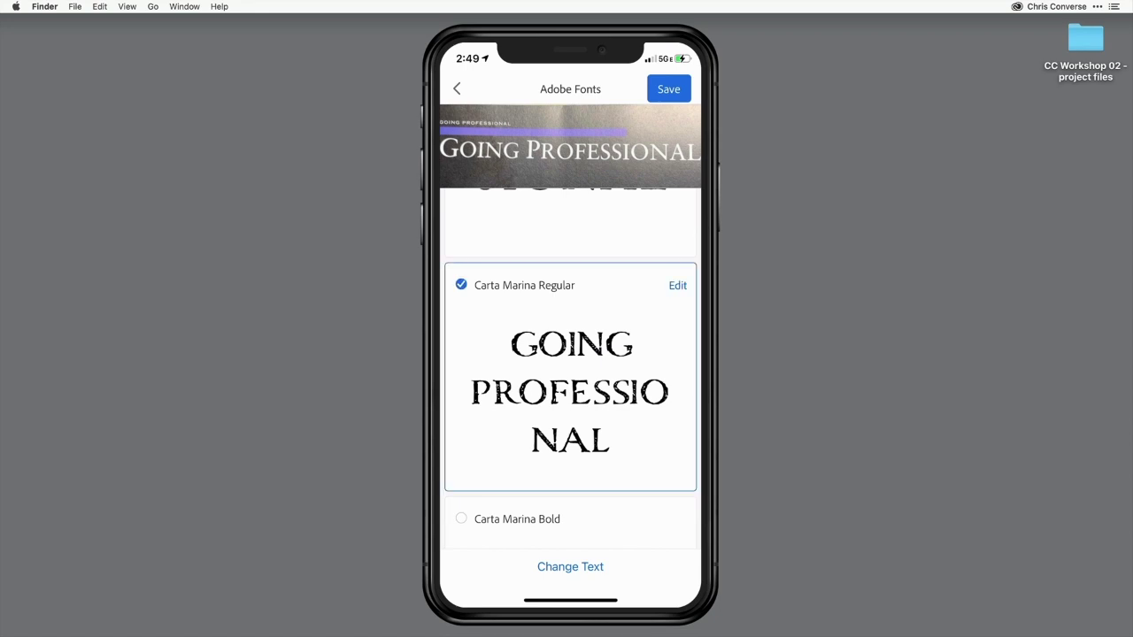
Edit the Carta Marina type sample, setting its size to 40 pt and picking the Carta Marina Bold style.
click(677, 285)
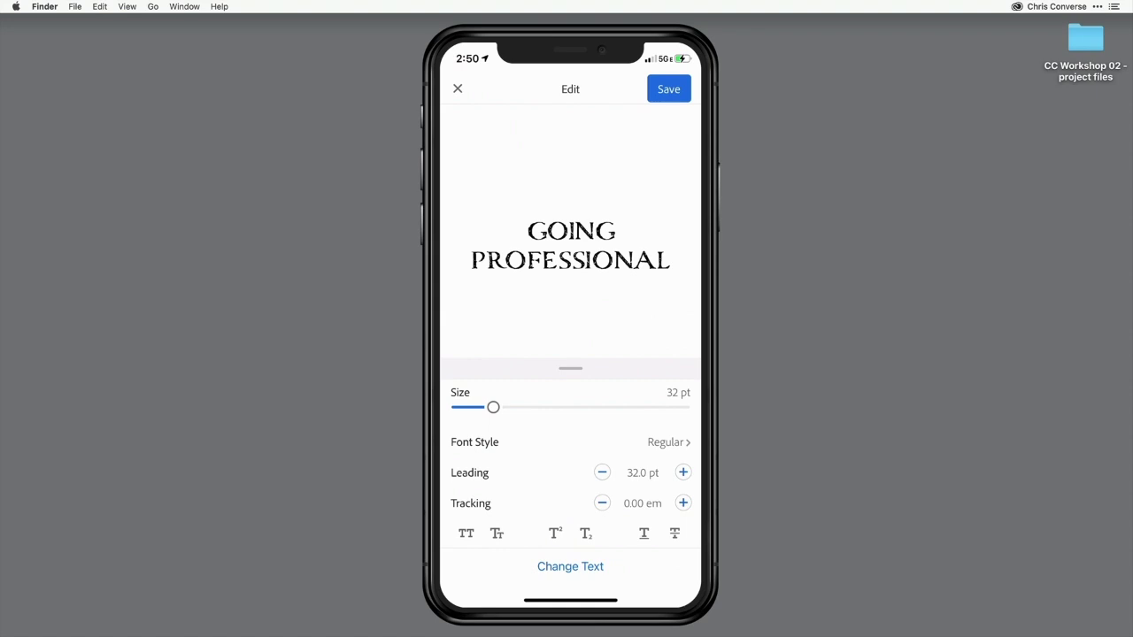
mouse_move(493, 407)
mouse_down()
mouse_move(544, 407)
mouse_move(502, 407)
mouse_up()
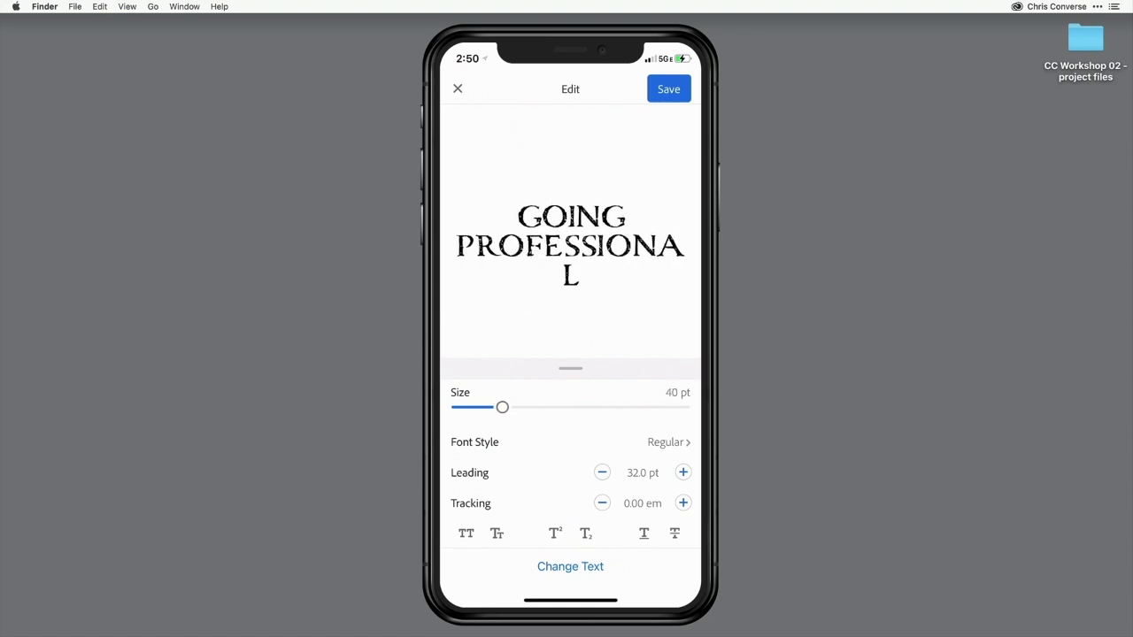
click(668, 442)
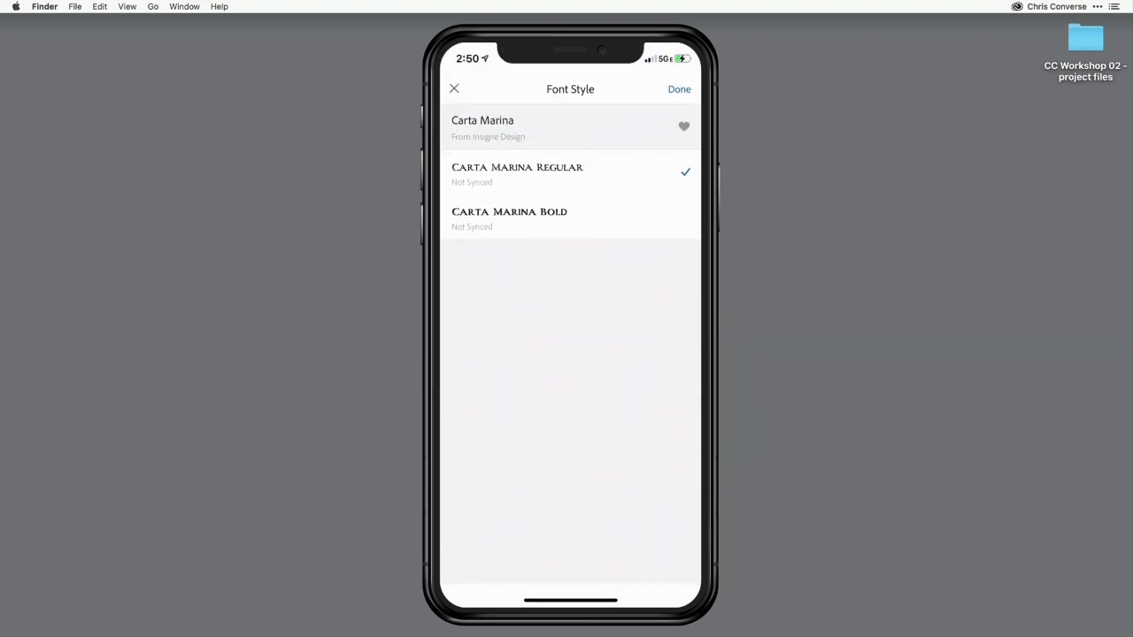
click(509, 218)
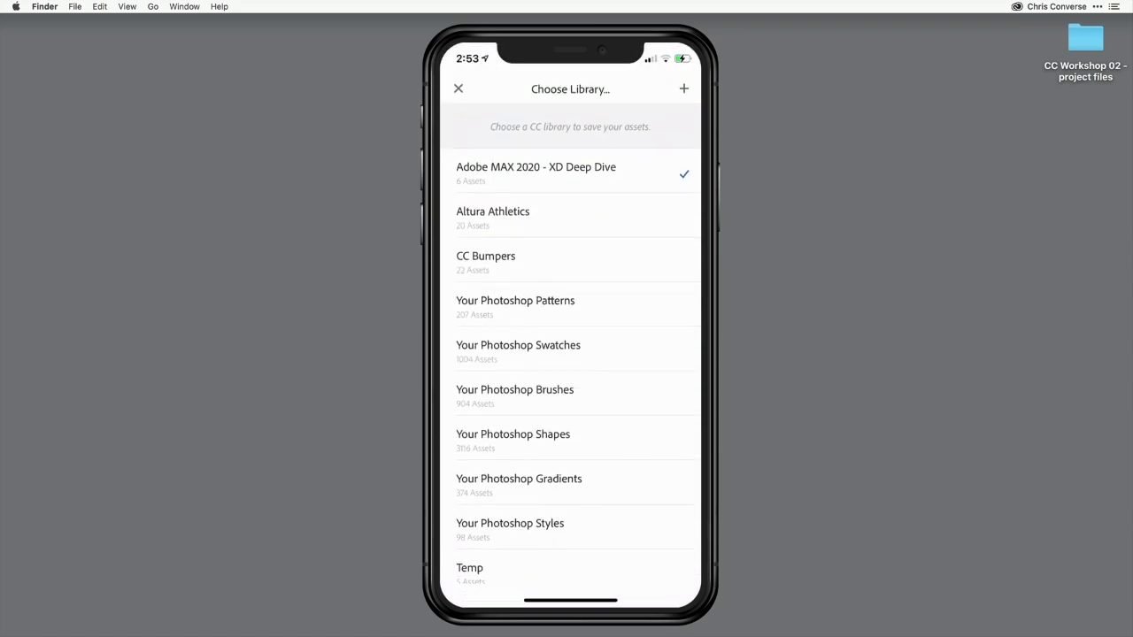
Save the Type 1 character style in Number Five Rough Regular to the Altura Athletics library.
click(493, 215)
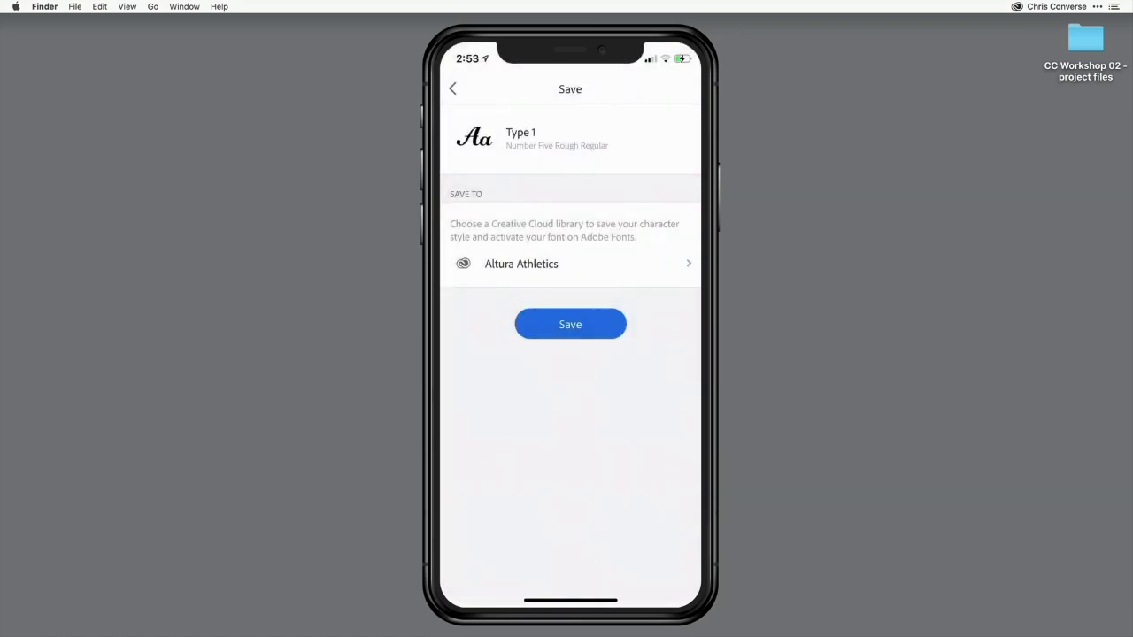
click(570, 324)
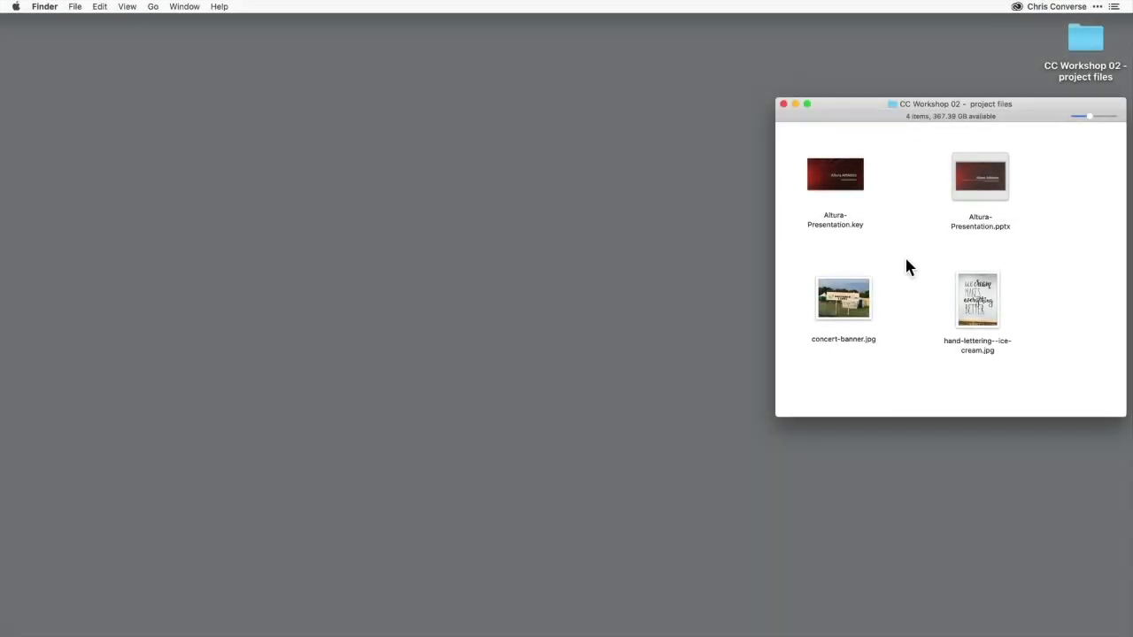
Open hand-lettering--ice-cream.jpg in Photoshop, widen its window, and marquee-select the "ice cream" lettering.
double_click(979, 297)
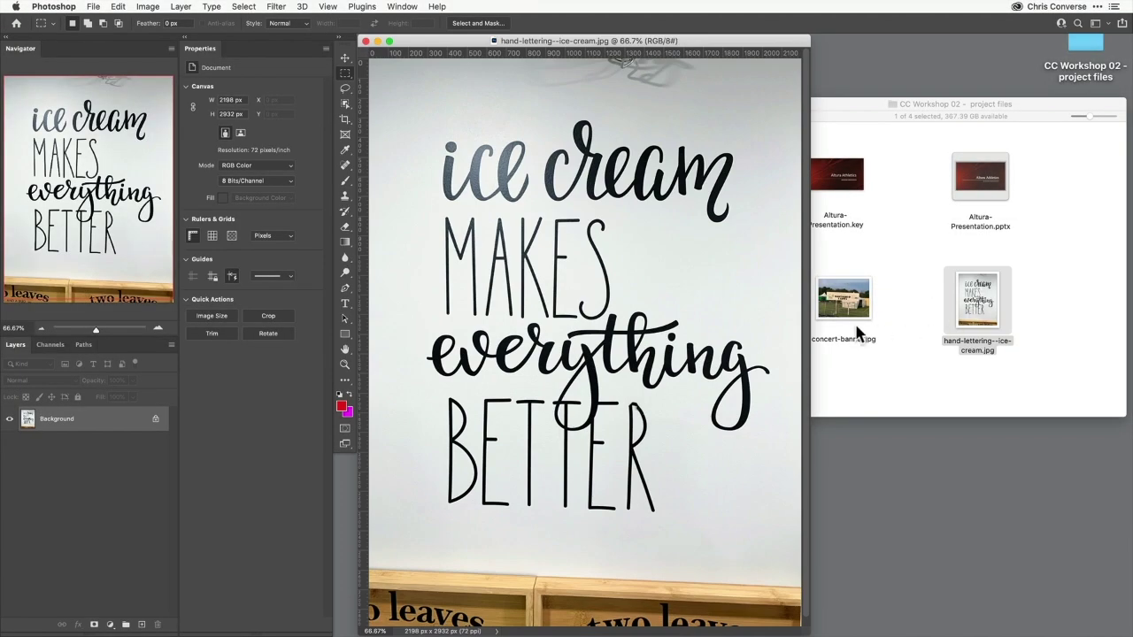
drag(811, 319, 926, 315)
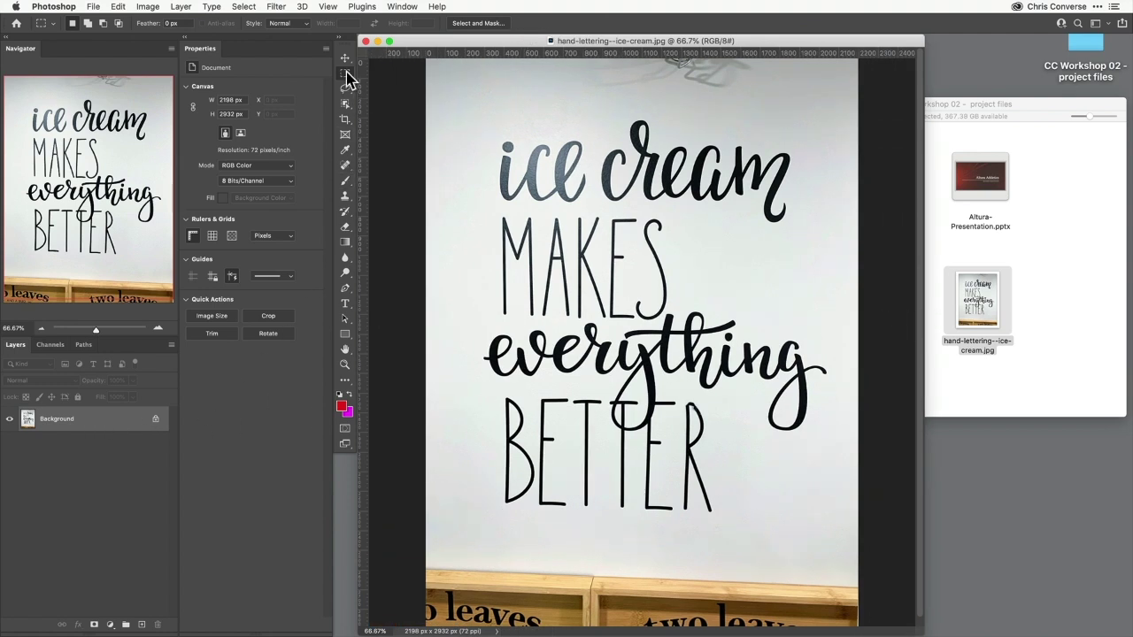
drag(475, 98, 801, 228)
Run Match Font on the selected lettering and activate Spumante Bold from Adobe Fonts.
click(212, 8)
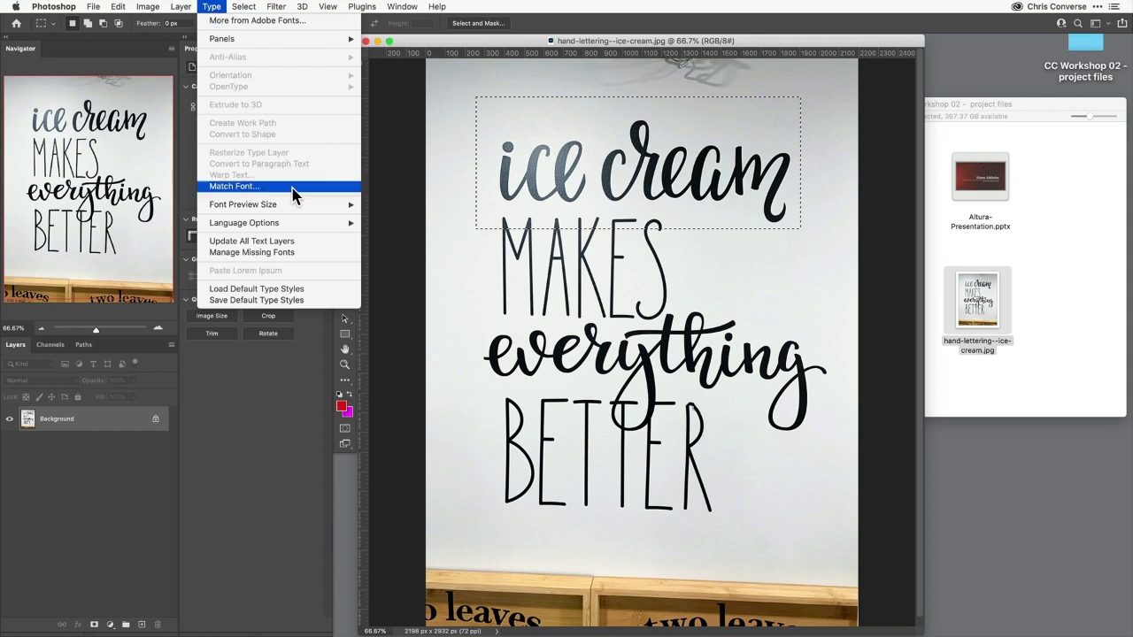
click(248, 186)
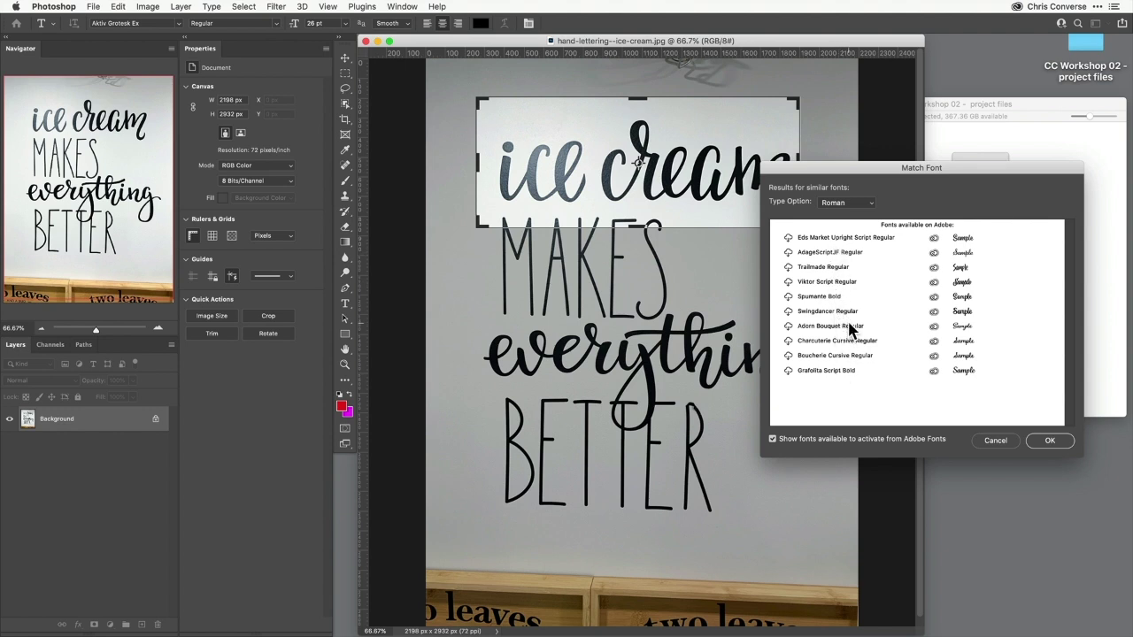
click(788, 298)
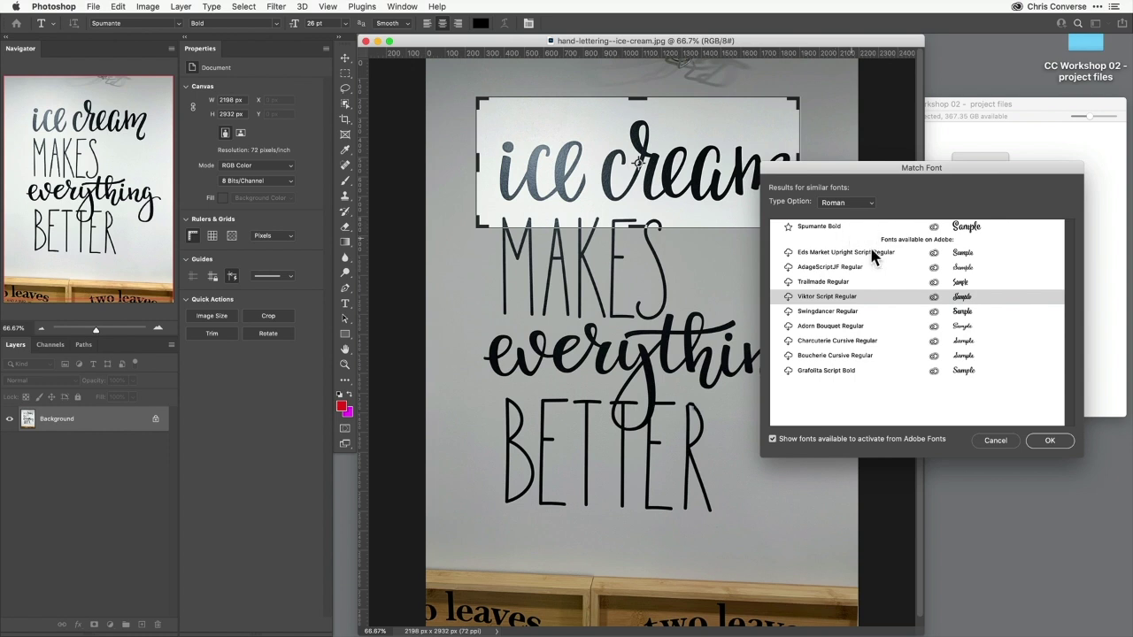
click(1050, 443)
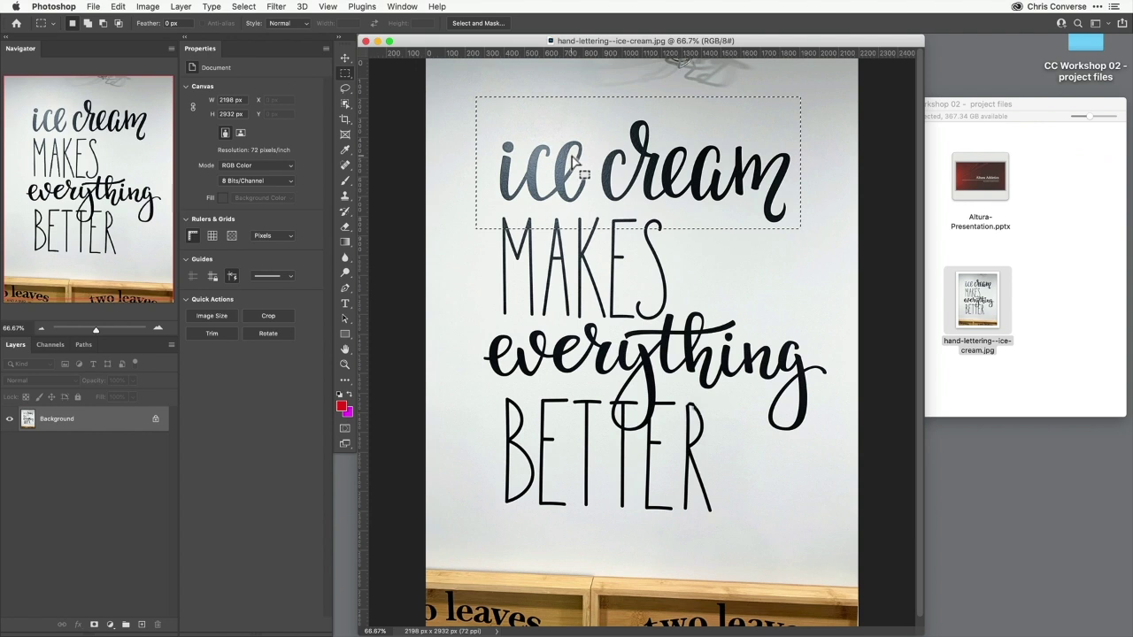
Deselect the lettering and draw a text box about 1688 by 307 px at its upper edge with the text "ice cream".
click(448, 102)
key(t)
drag(456, 84, 788, 143)
key(BackSpace)
text(ice cream)
Set the size of all the new text to 80 pt.
key(super+a)
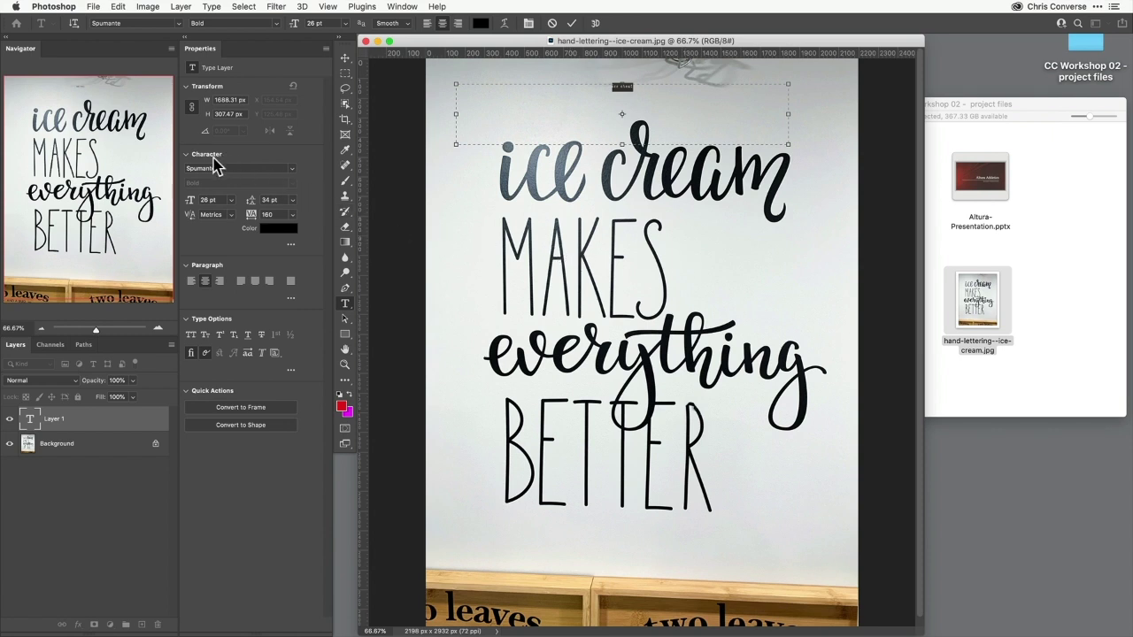
click(209, 200)
text(80)
key(Tab)
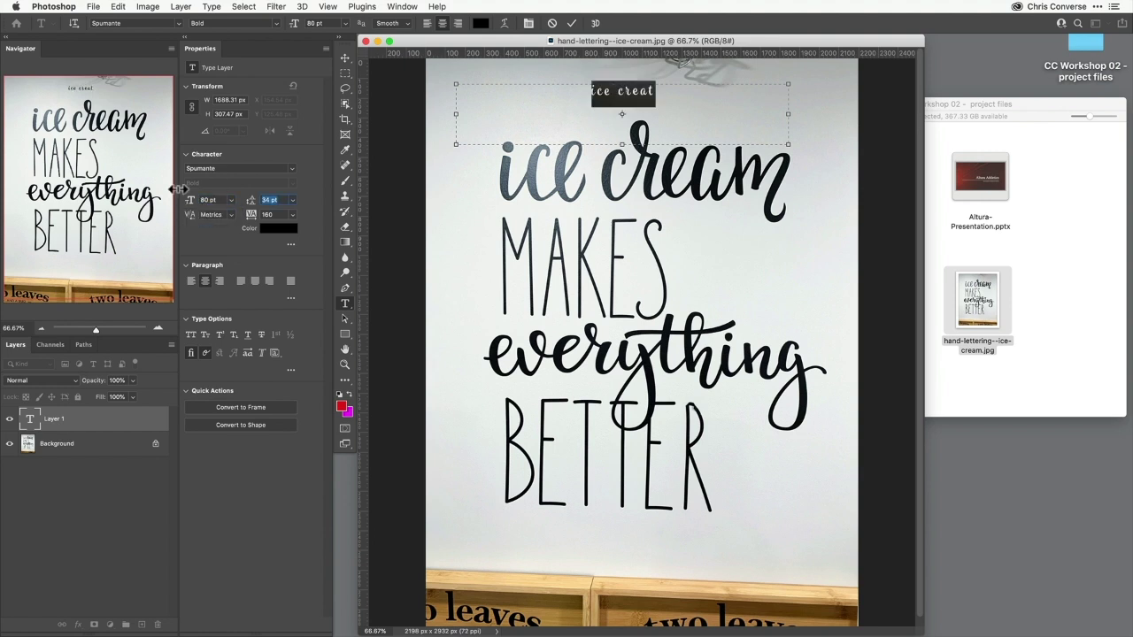
Correct the last letter of the new text to "m" so that it reads "ice cream".
click(664, 91)
key(BackSpace)
text(m)
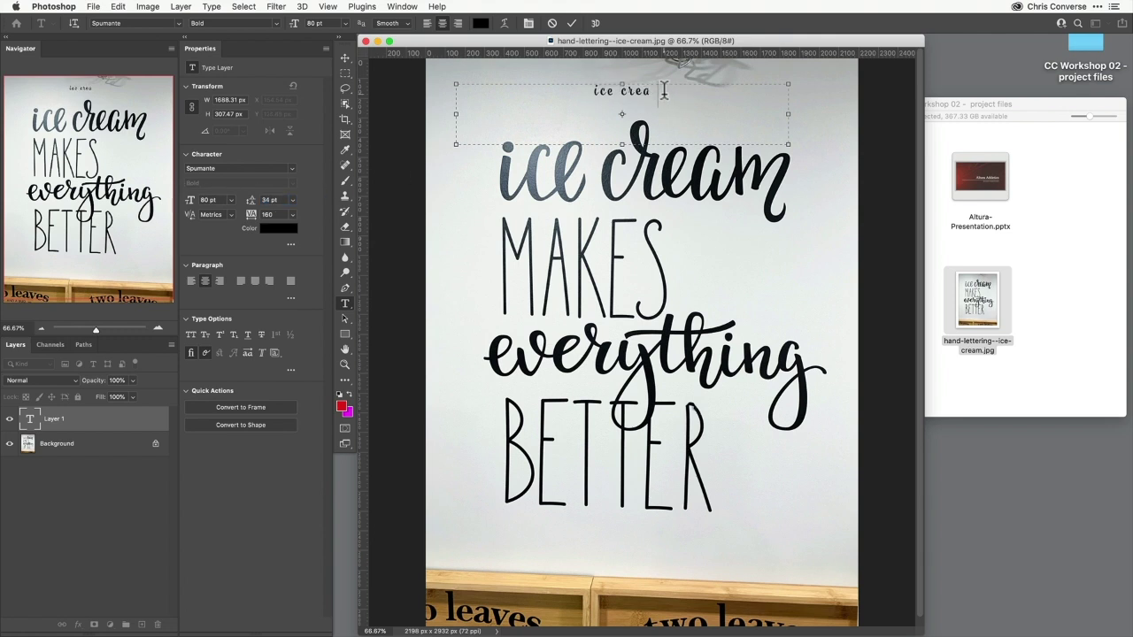
Tighten the tracking of the whole "ice cream" text to 60.
key(super+a)
key(alt+Left)
key(alt+Left)
key(alt+Left)
key(alt+Left)
key(alt+Left)
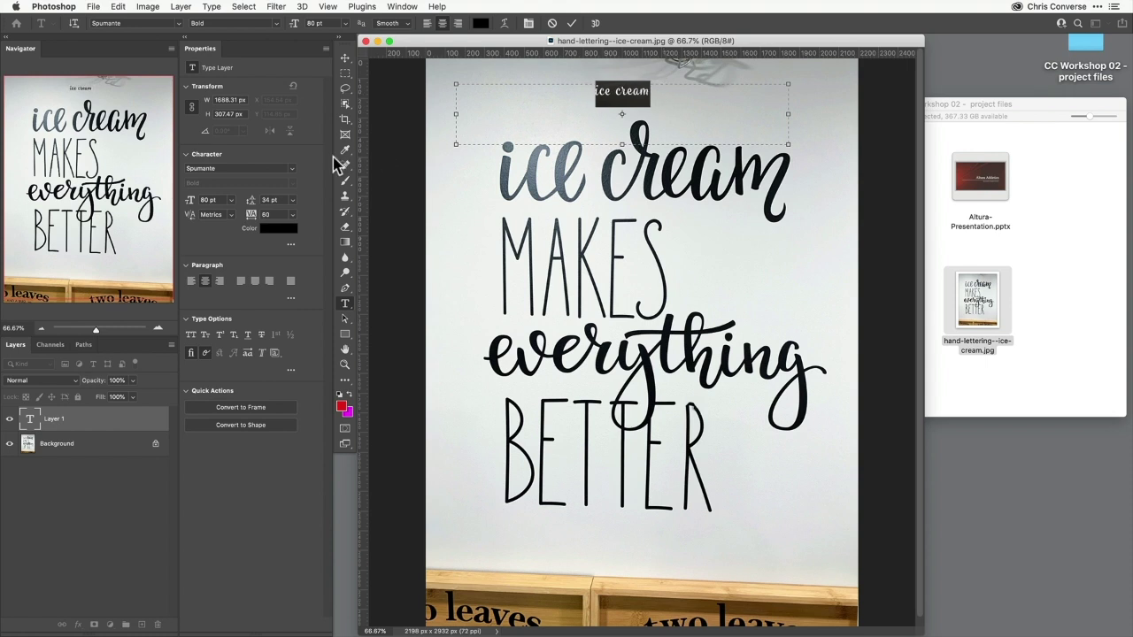
Set the "ice cream" text size to 120 pt and commit the type layer.
click(213, 200)
text(120)
key(Return)
click(658, 93)
triple_click(657, 95)
key(super+Return)
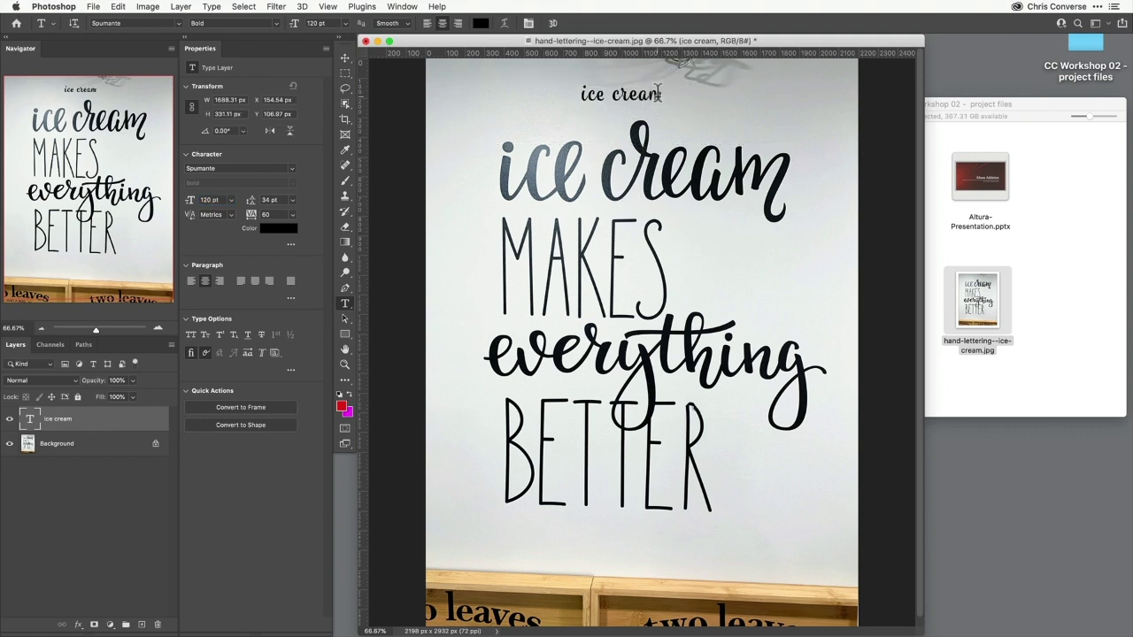
Switch to the Creative Cloud app, check Spumante among the active Adobe fonts, and close the app window.
click(1017, 7)
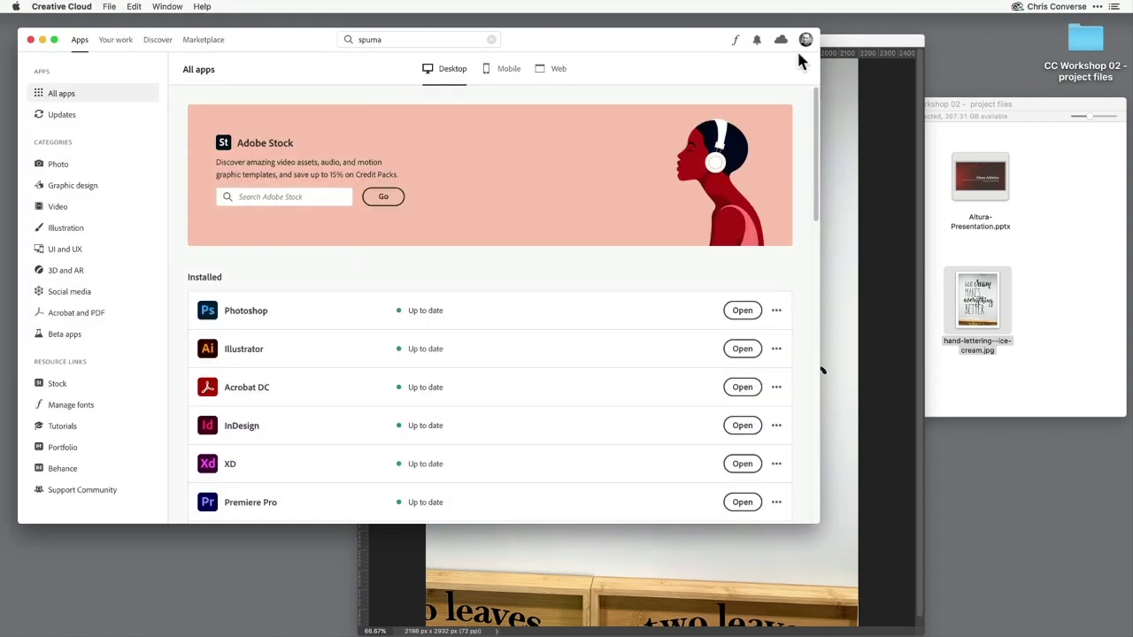
drag(302, 39, 299, 41)
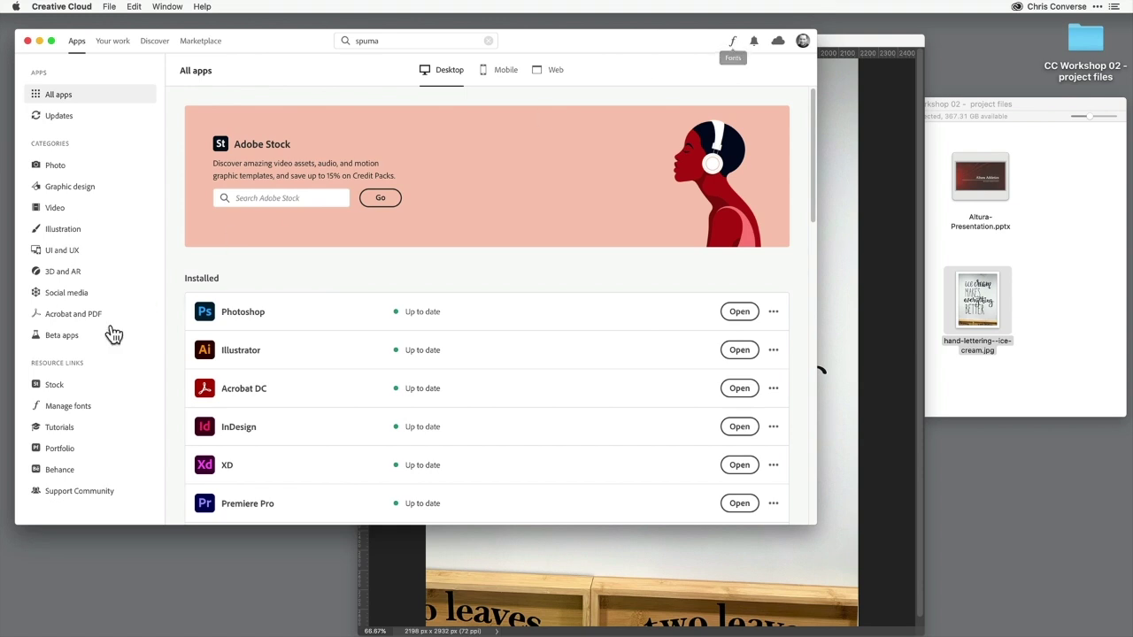
click(73, 409)
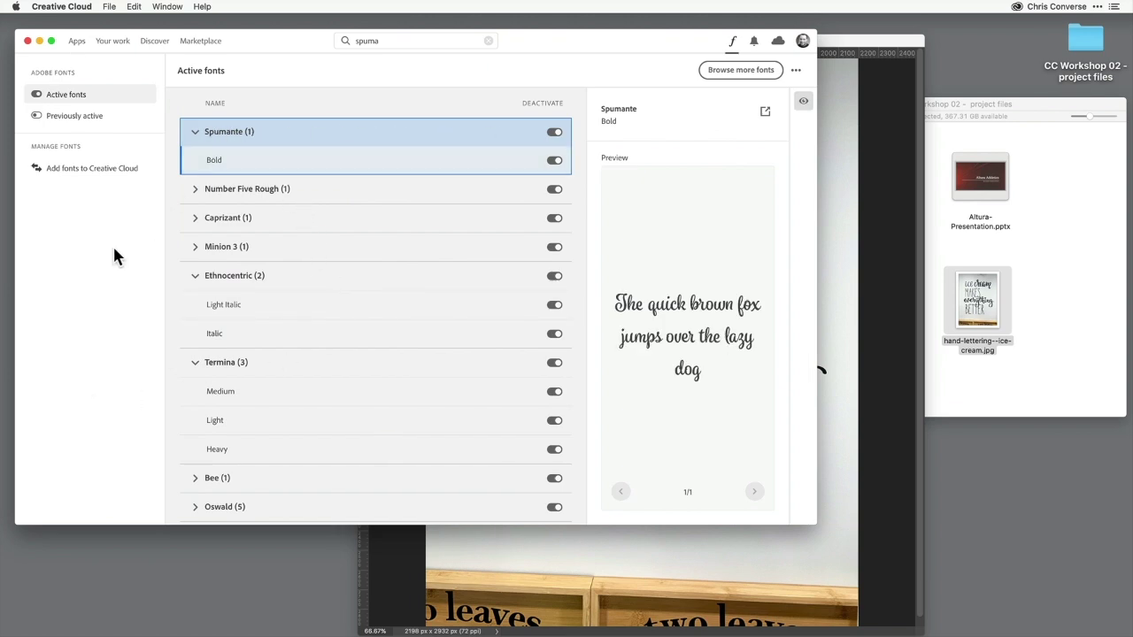
click(27, 41)
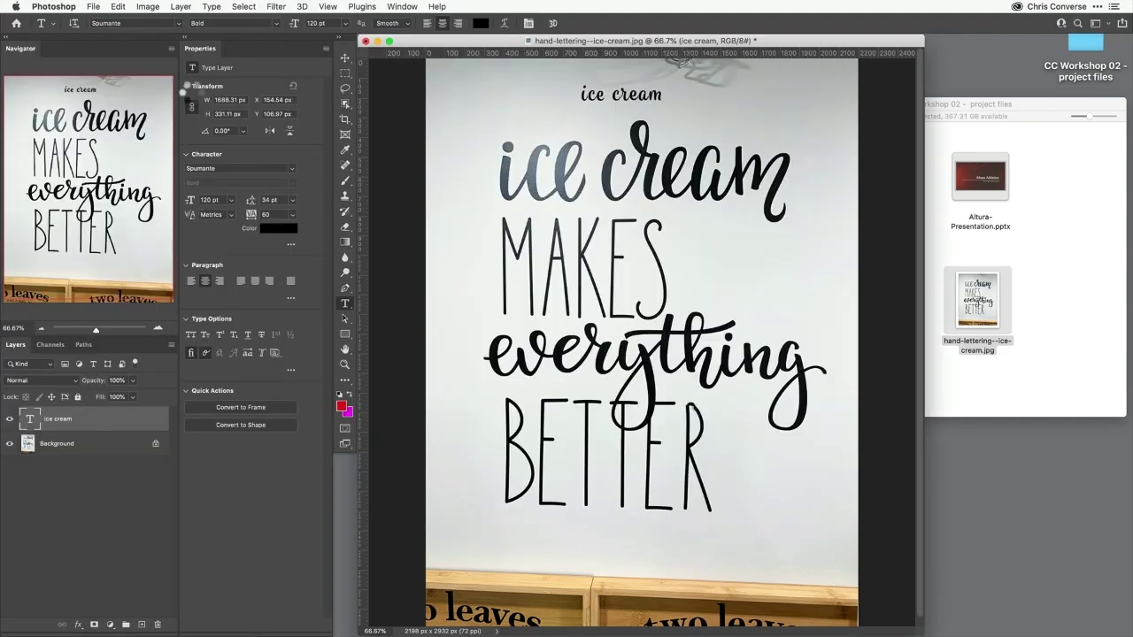
Open concert-banner.jpg in Photoshop and marquee-select the "BARENAKED LADIES" lettering on the banner.
click(929, 235)
double_click(829, 304)
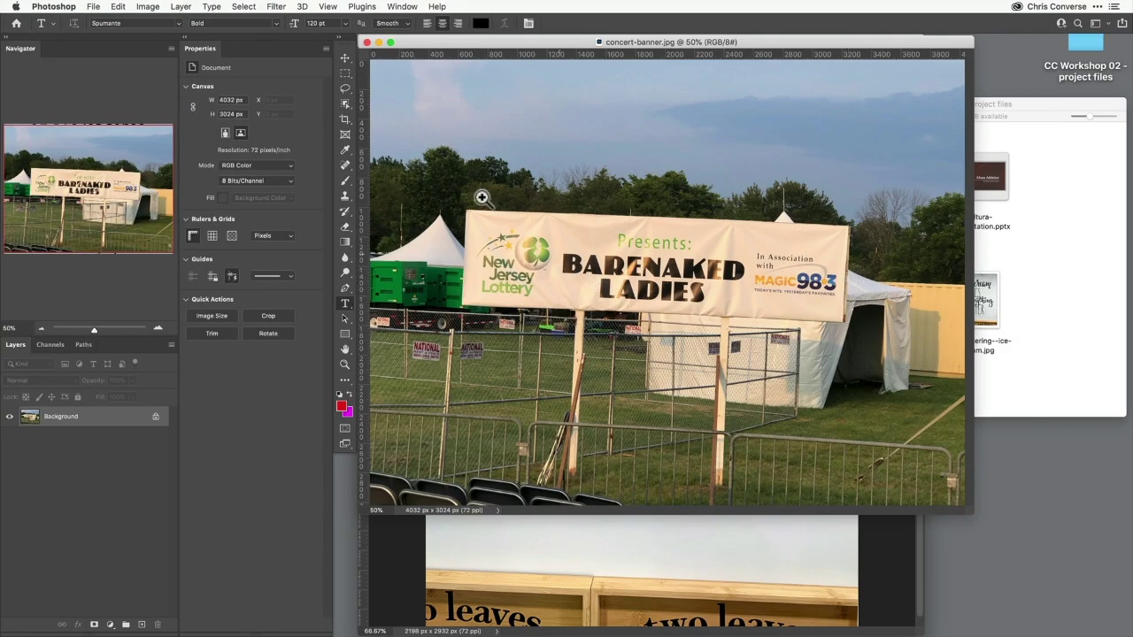
drag(453, 197, 871, 372)
key(m)
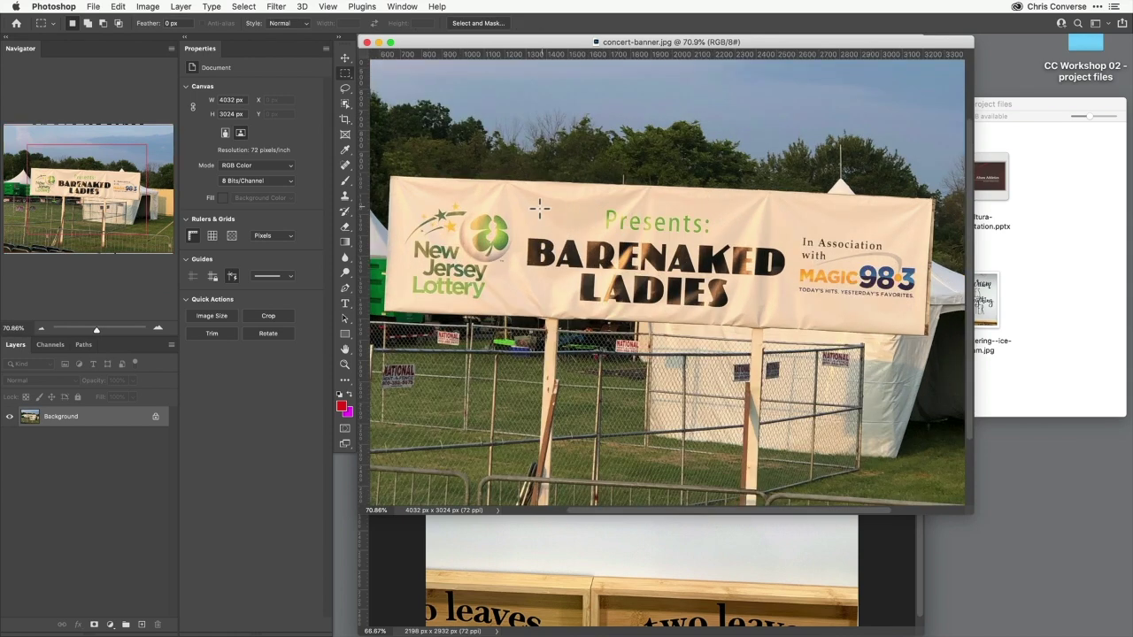
drag(516, 228, 795, 313)
Run Match Font on the selected banner lettering to look for similar fonts.
click(216, 8)
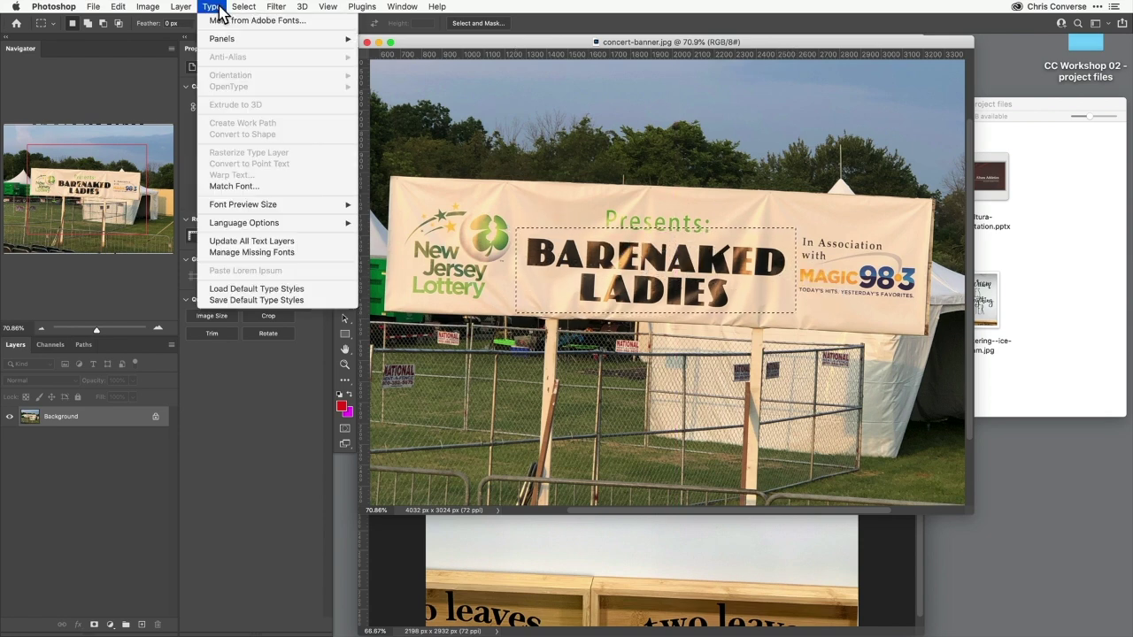
click(316, 187)
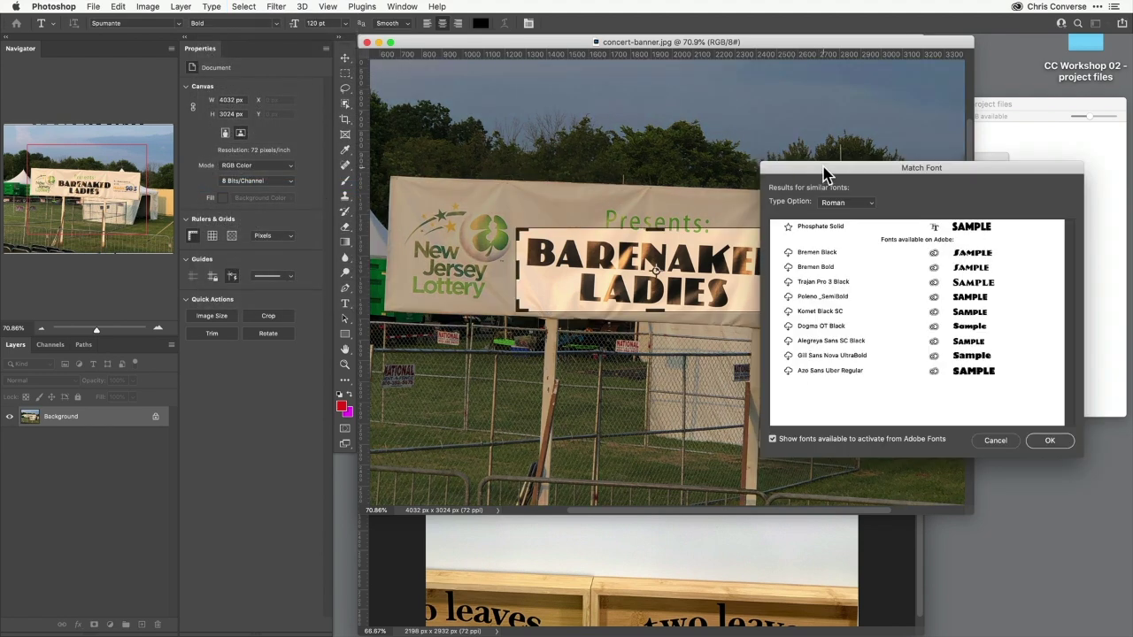
drag(824, 167, 823, 159)
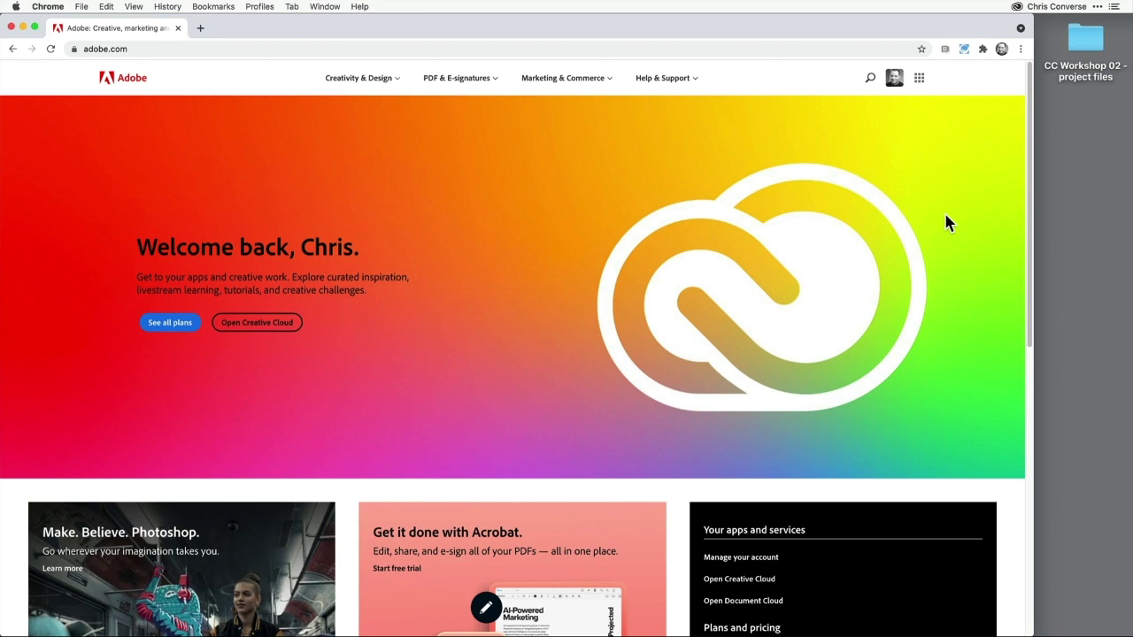
In the browser, open Adobe Fonts from adobe.com's web apps and services and browse its full font list.
click(920, 80)
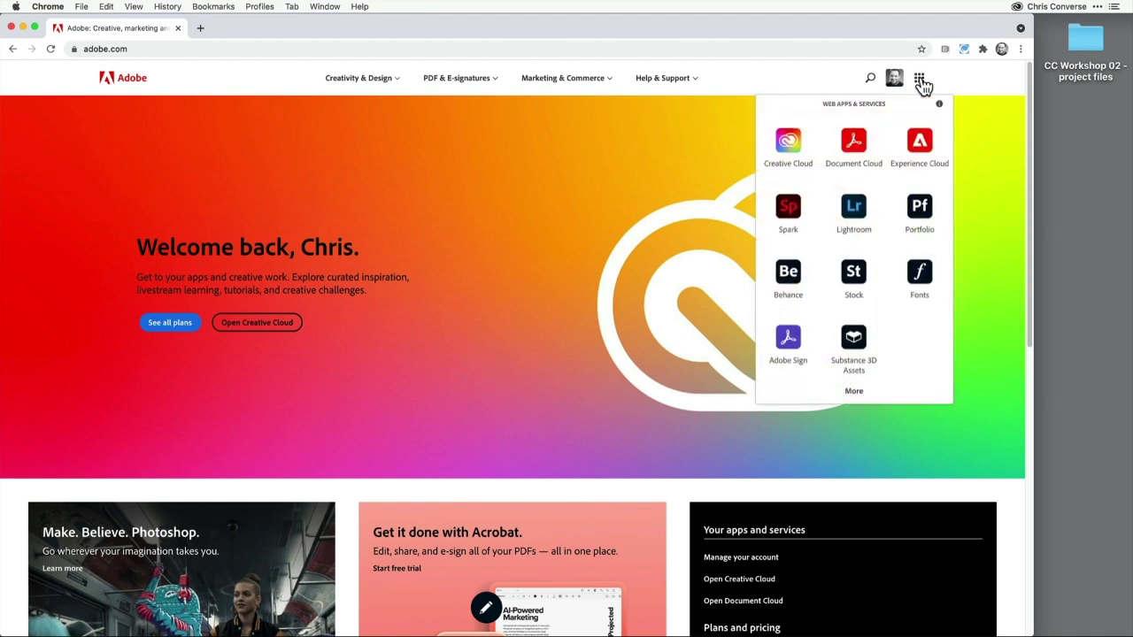
click(920, 274)
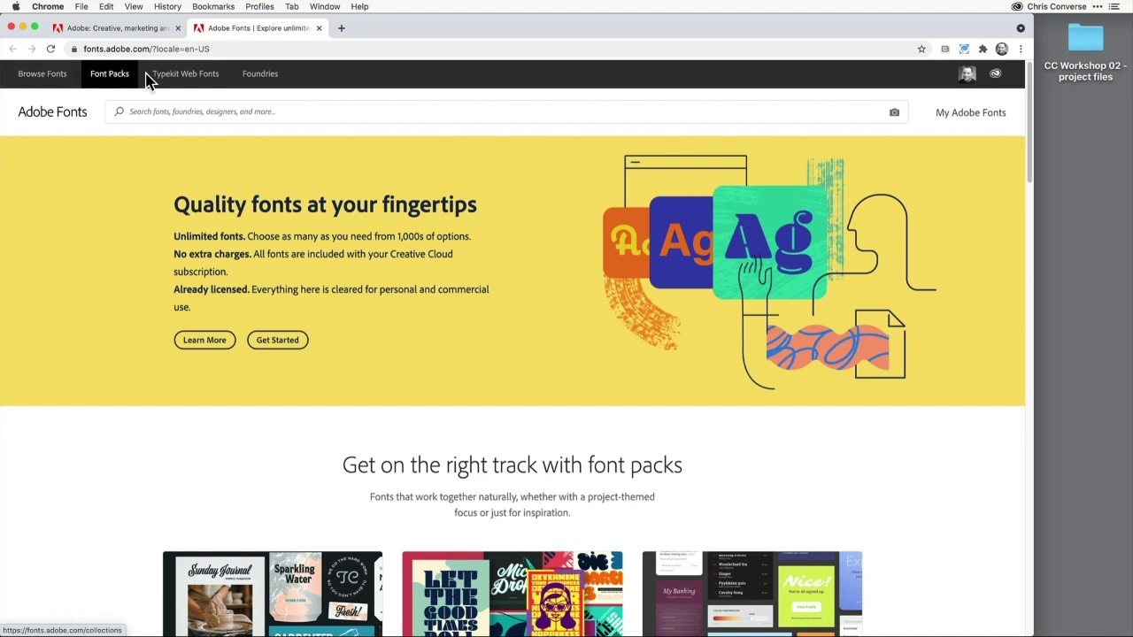
click(48, 81)
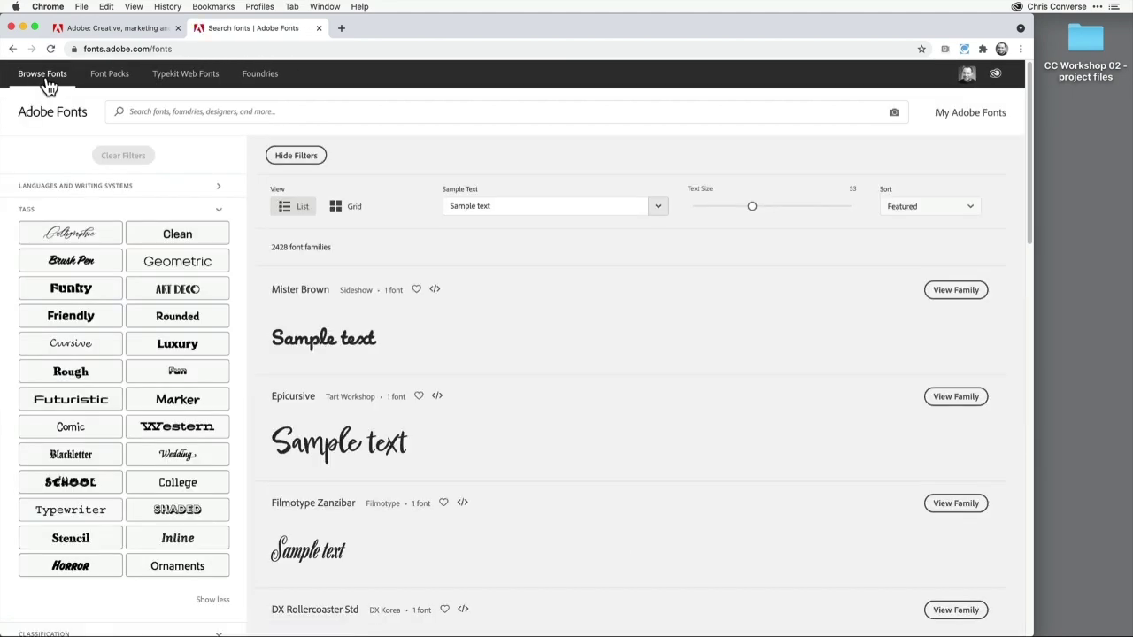
Search Adobe Fonts for "Caslon" and look through the King's Caslon family page.
click(155, 108)
text(Caslon)
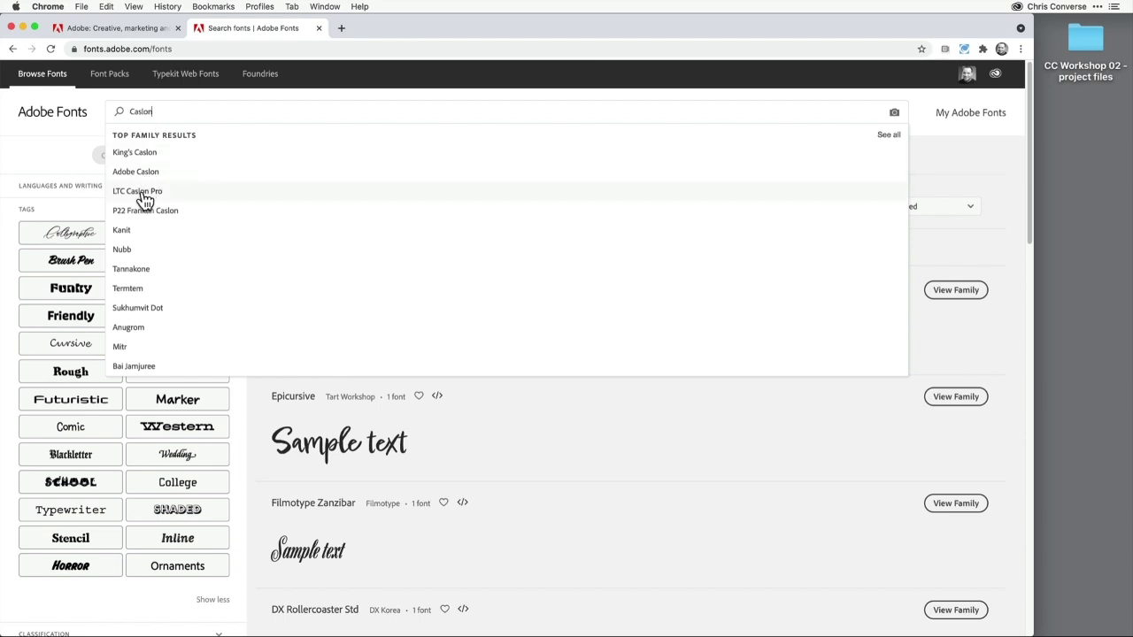
click(145, 155)
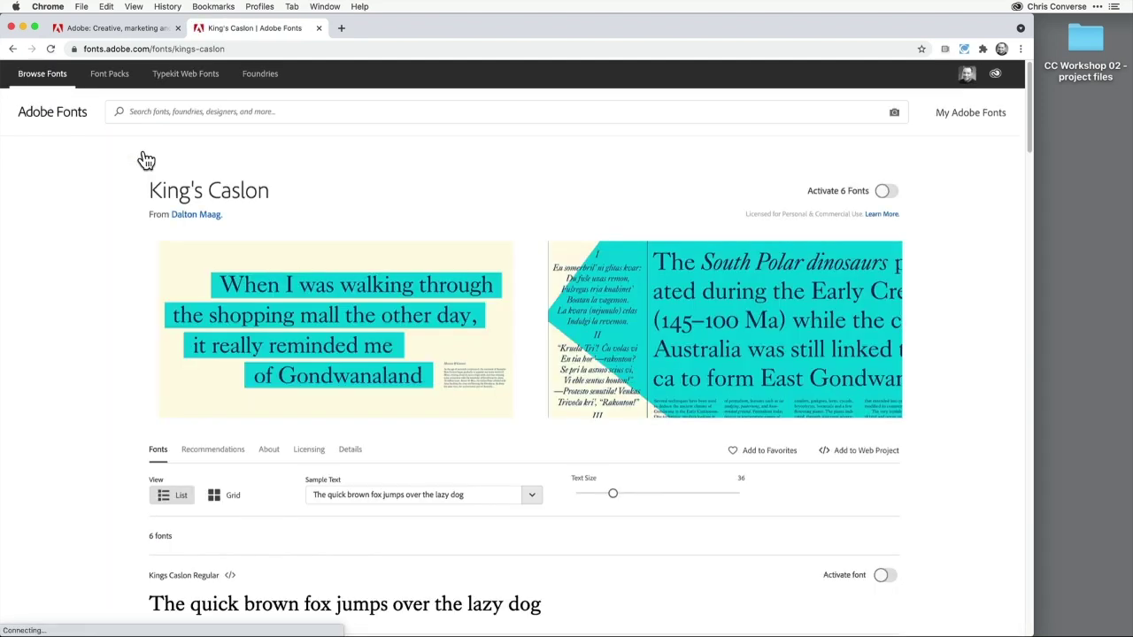
mouse_move(1032, 144)
mouse_down()
mouse_move(1037, 263)
mouse_move(1045, 205)
mouse_move(1026, 133)
mouse_up()
Return to the full font list and review the choices in the languages and writing systems filter.
click(39, 78)
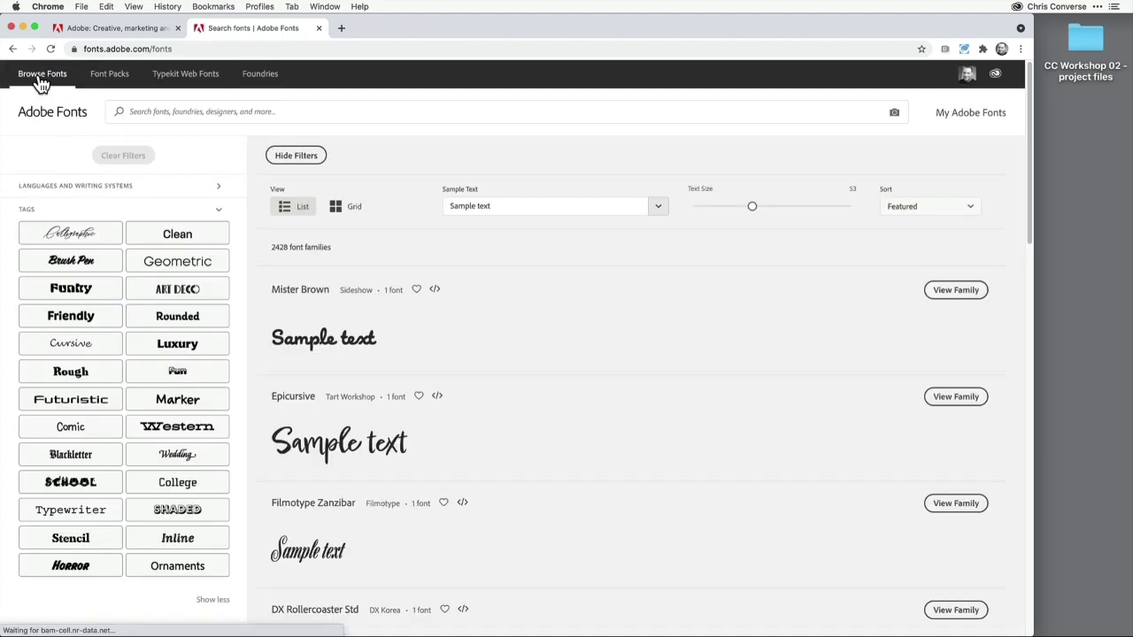
click(100, 191)
click(142, 209)
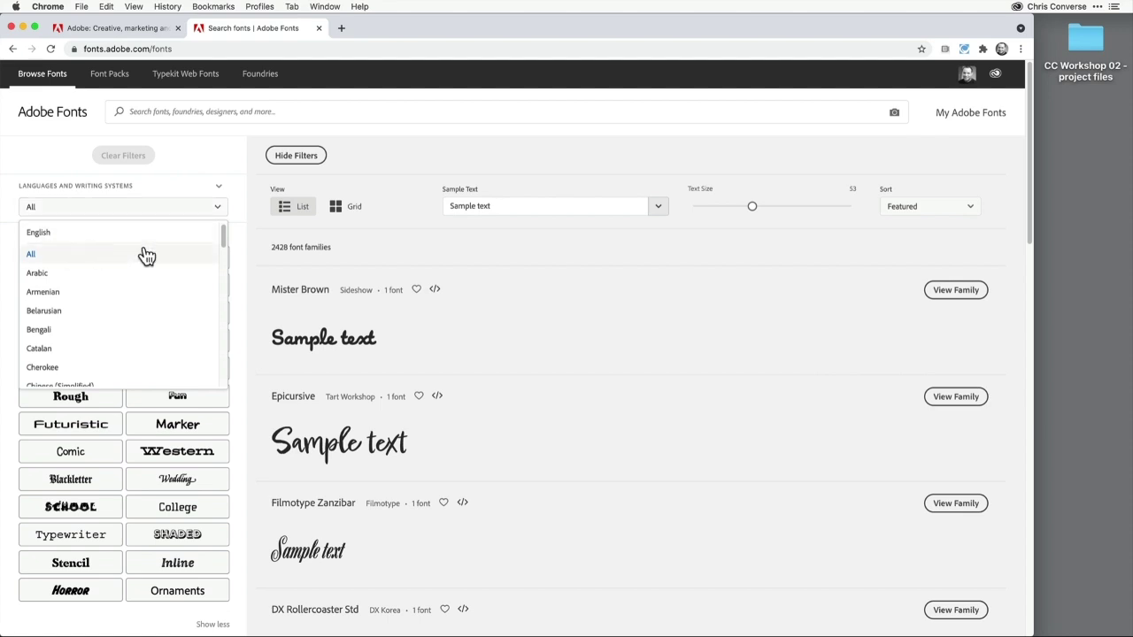
mouse_move(222, 235)
mouse_down()
mouse_move(222, 296)
mouse_move(227, 233)
mouse_up()
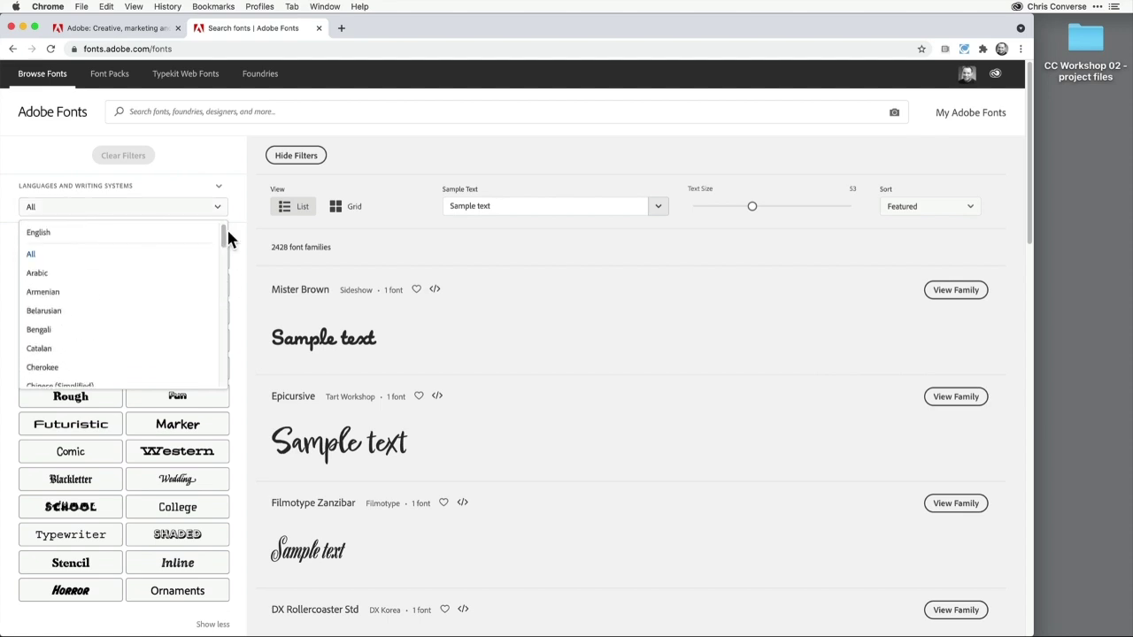
click(154, 188)
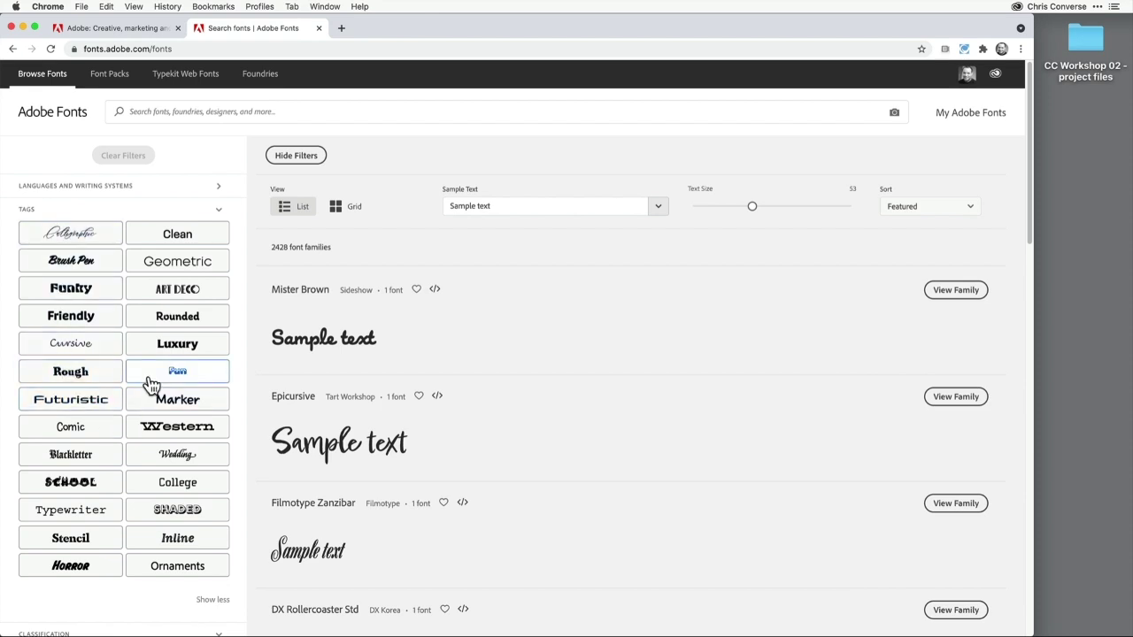
Preview fonts tagged Calligraphic, Geometric, Art Deco, Rough, Western, School and Blackletter, and remove the tag filter.
click(71, 237)
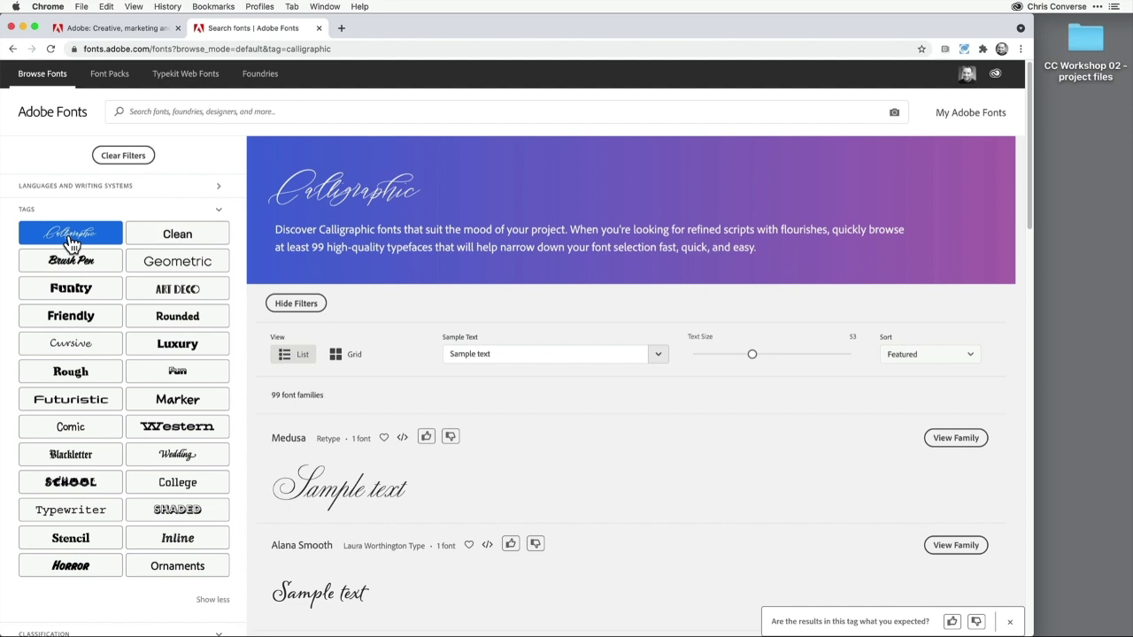
click(167, 259)
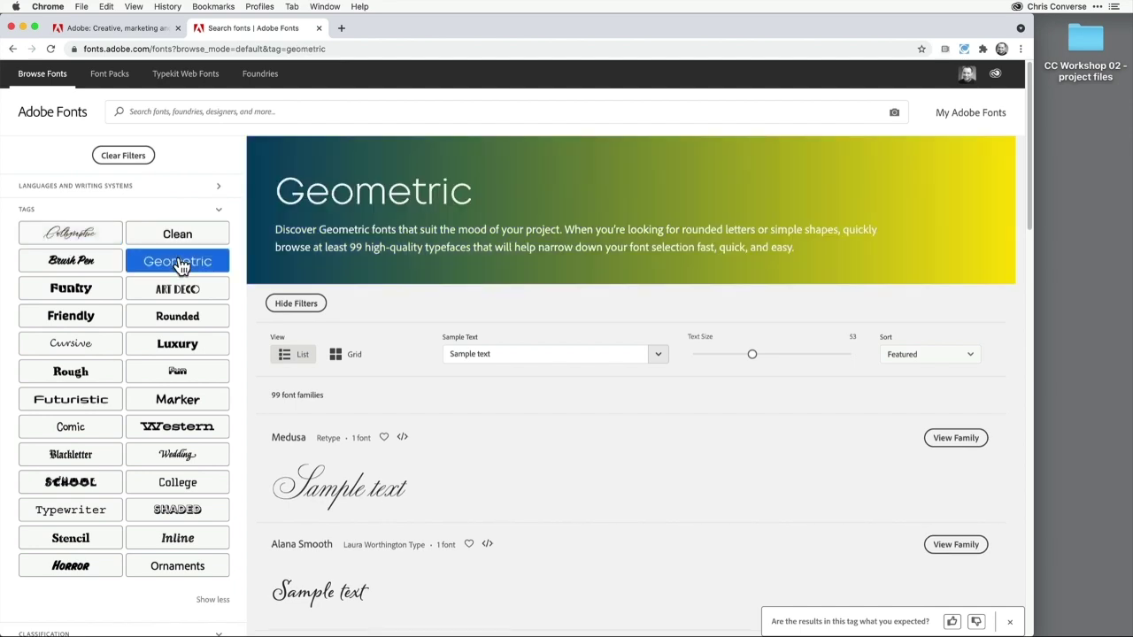
click(187, 294)
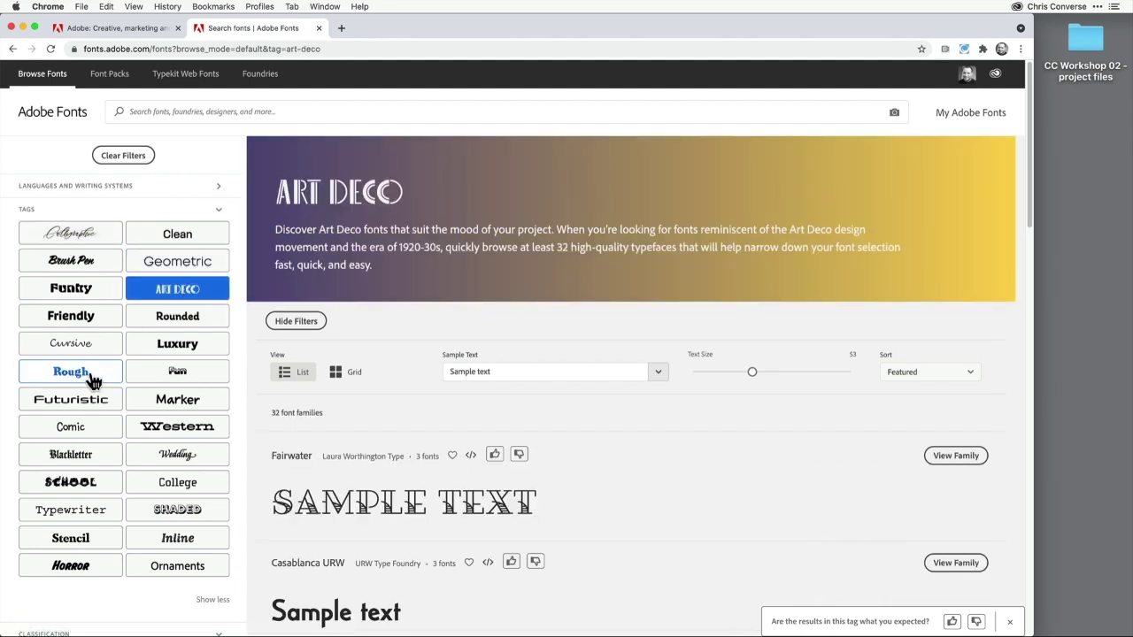
click(88, 374)
click(170, 429)
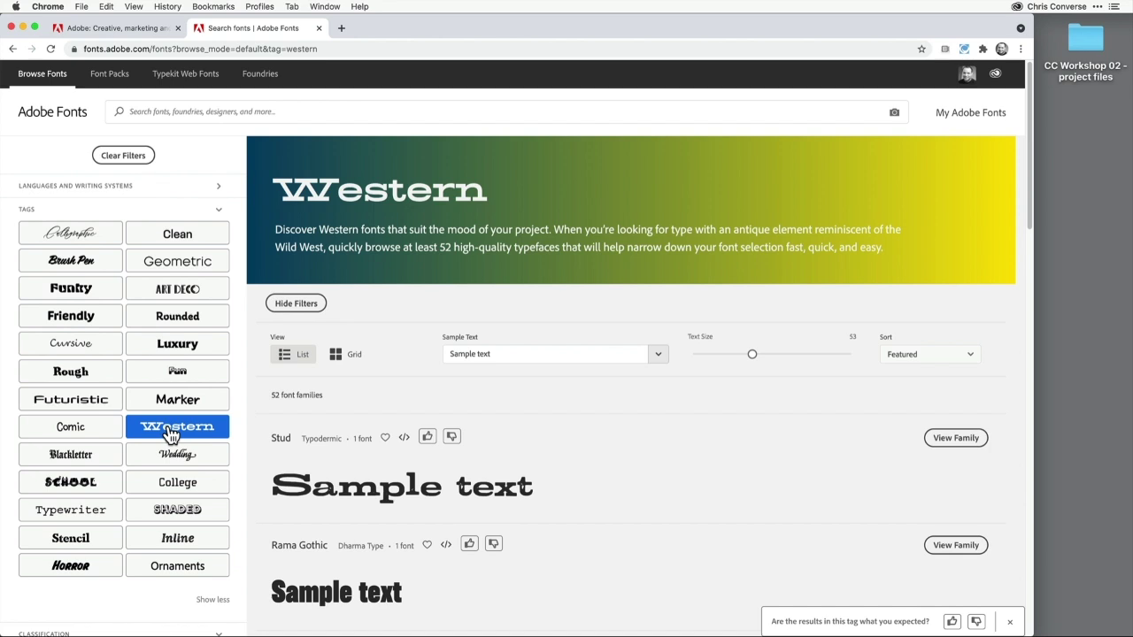
click(72, 485)
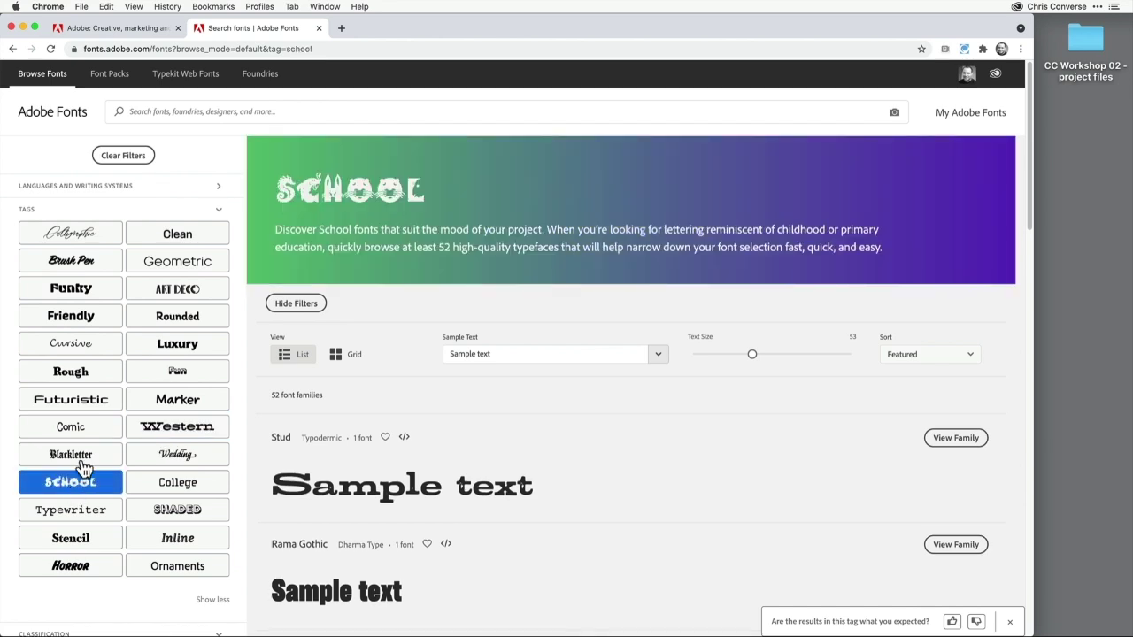
click(83, 458)
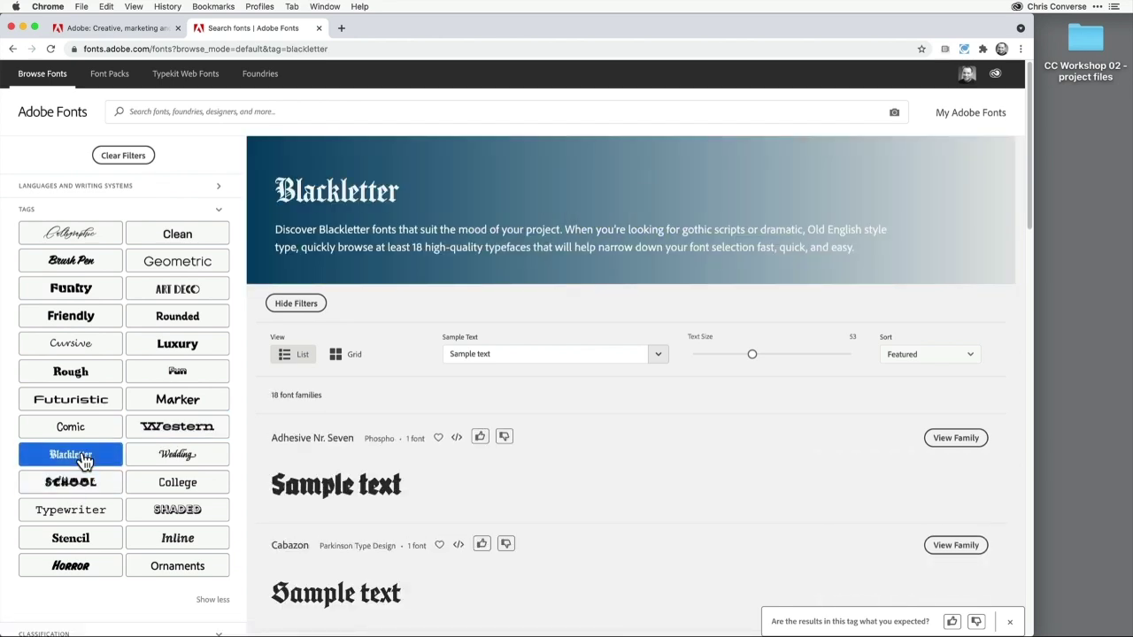
click(76, 460)
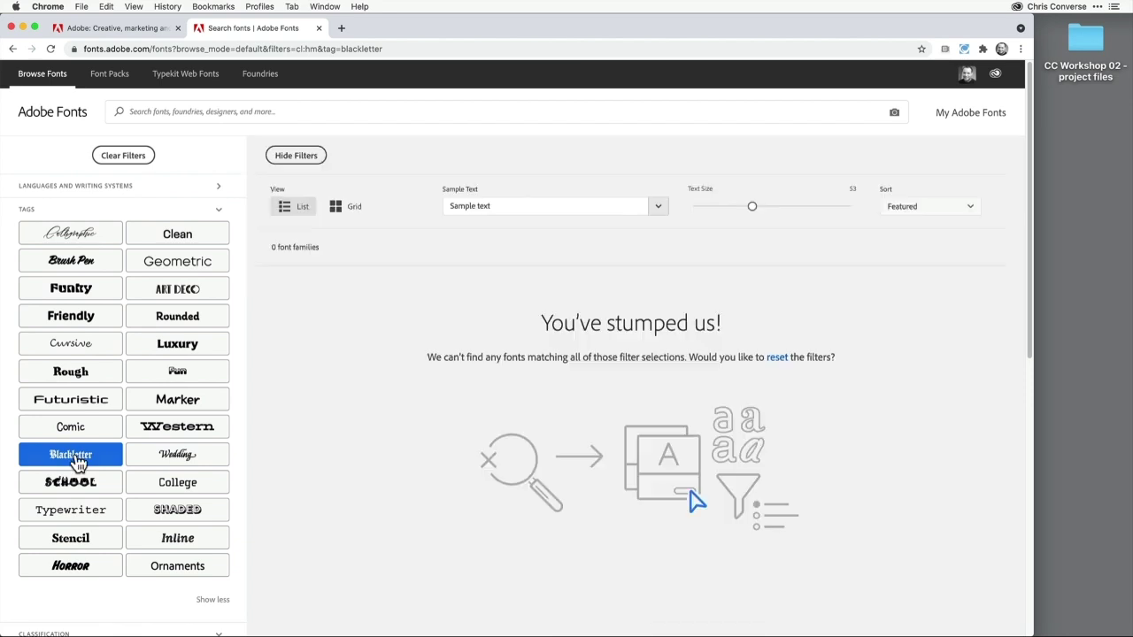
Collapse the tags and preview fonts classified as Sans Serif, Serif, Slab Serif and Script.
click(51, 214)
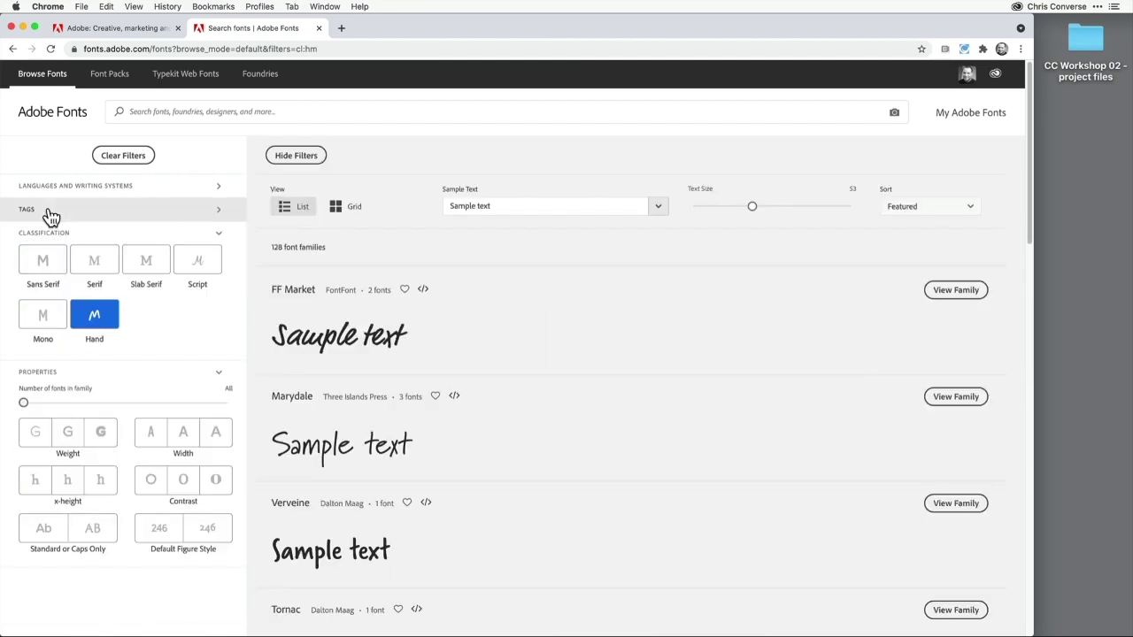
click(42, 262)
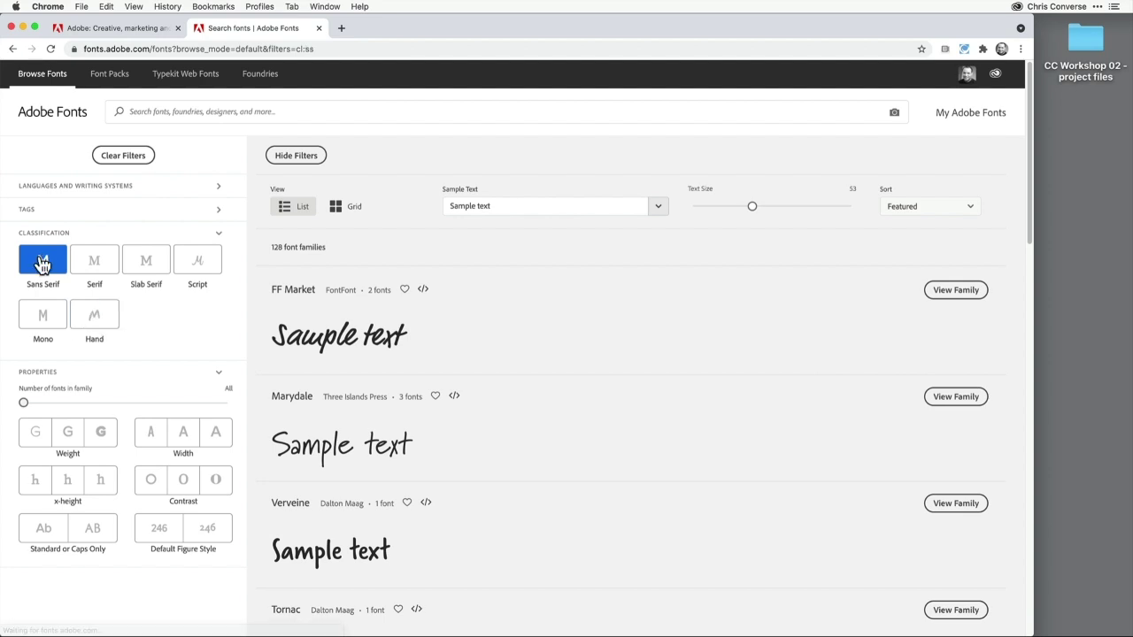
click(94, 265)
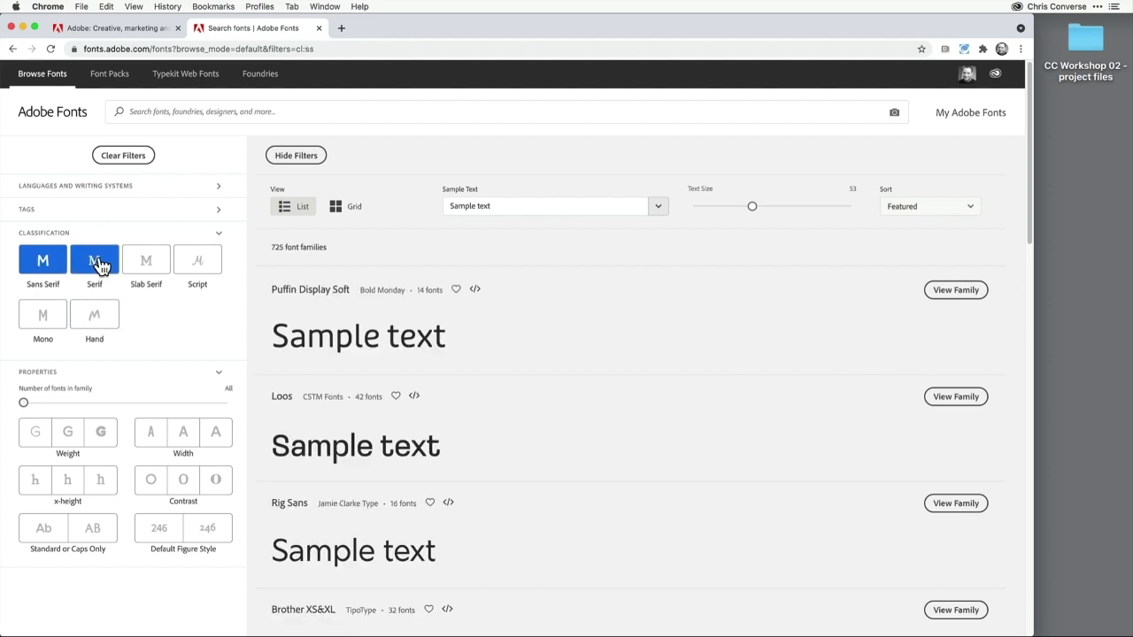
click(142, 262)
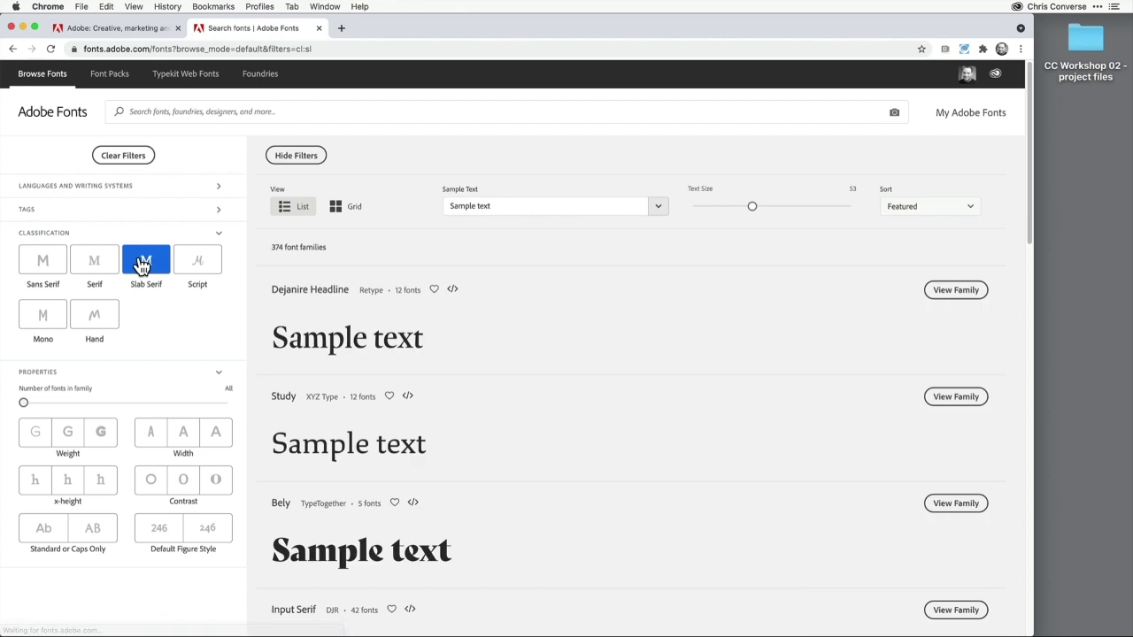
click(192, 266)
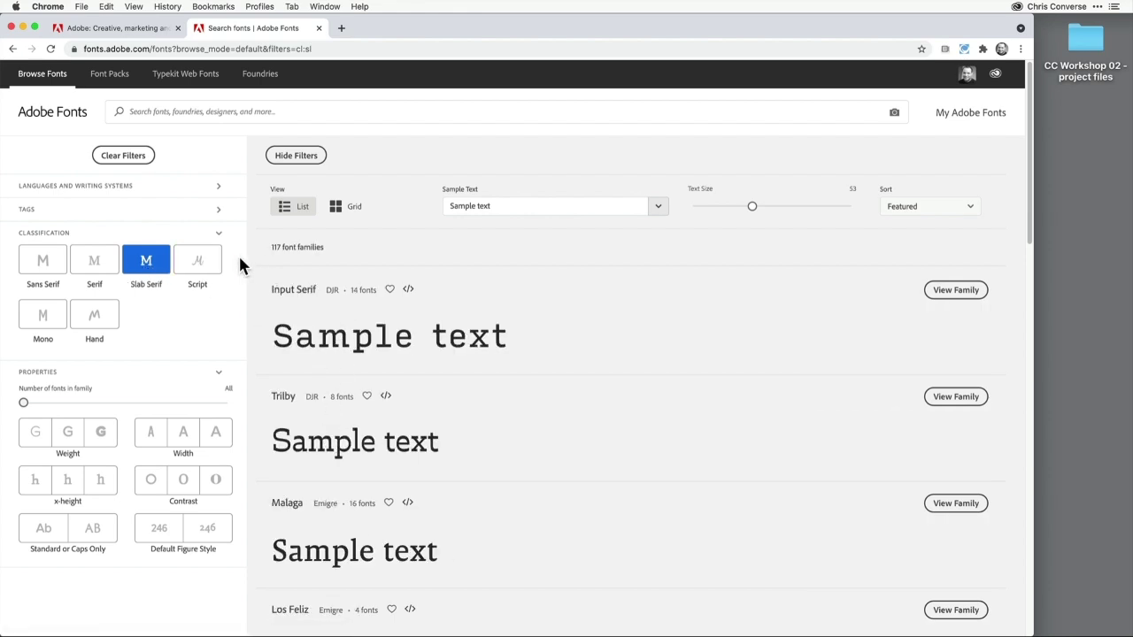
click(197, 263)
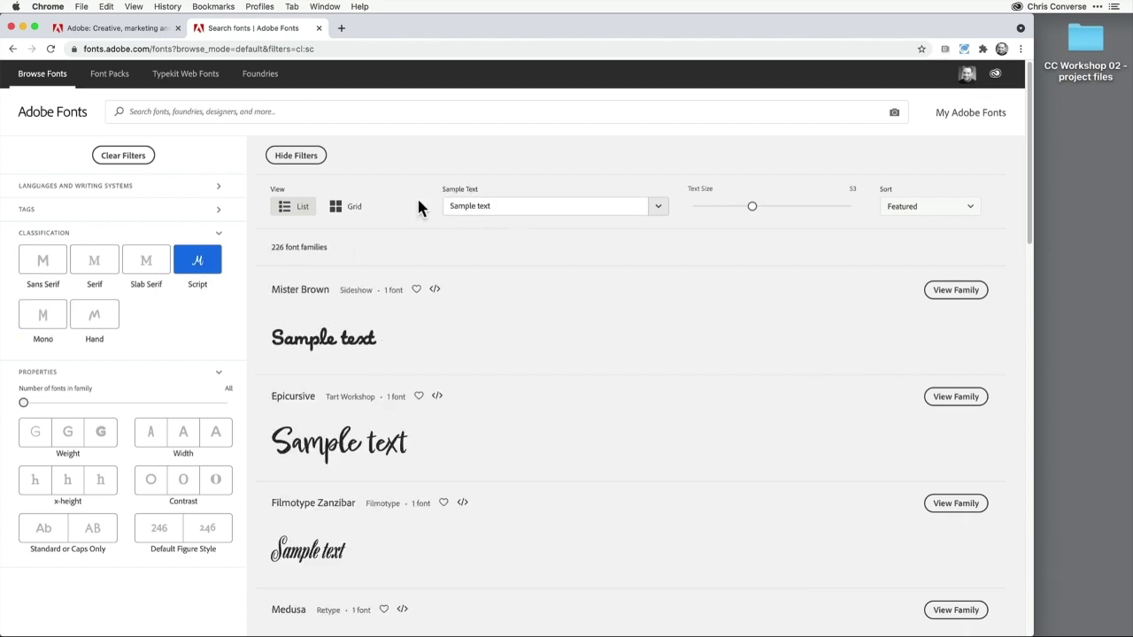
Enlarge the font previews to a text size of 85 and set the sample text to "Altura Athletics".
drag(751, 209, 797, 212)
drag(534, 204, 440, 202)
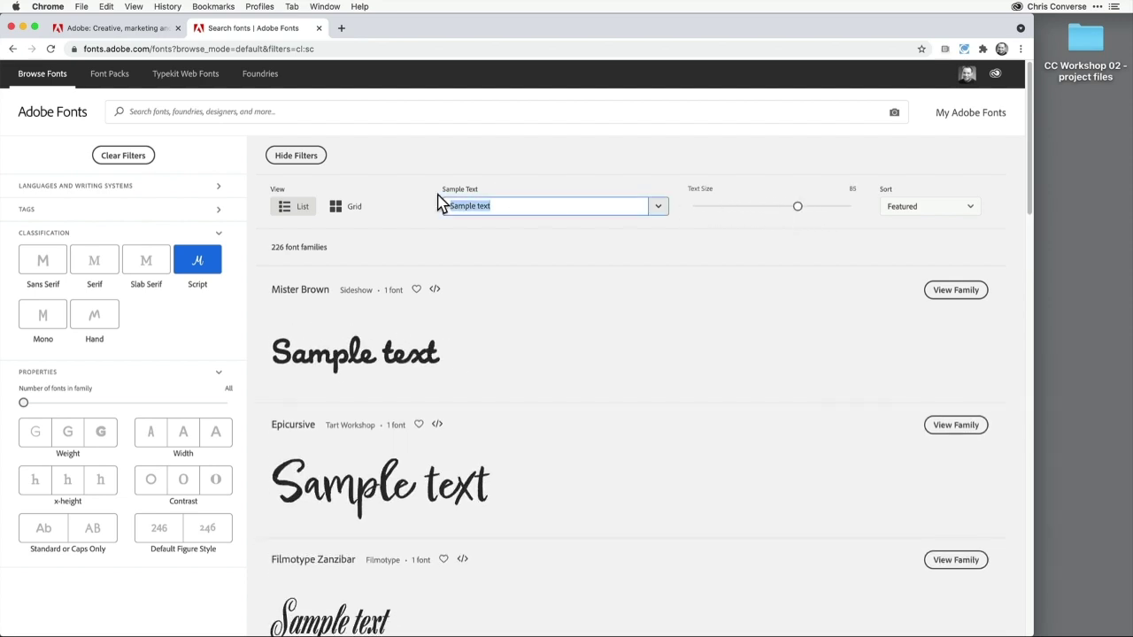
text(Altura At)
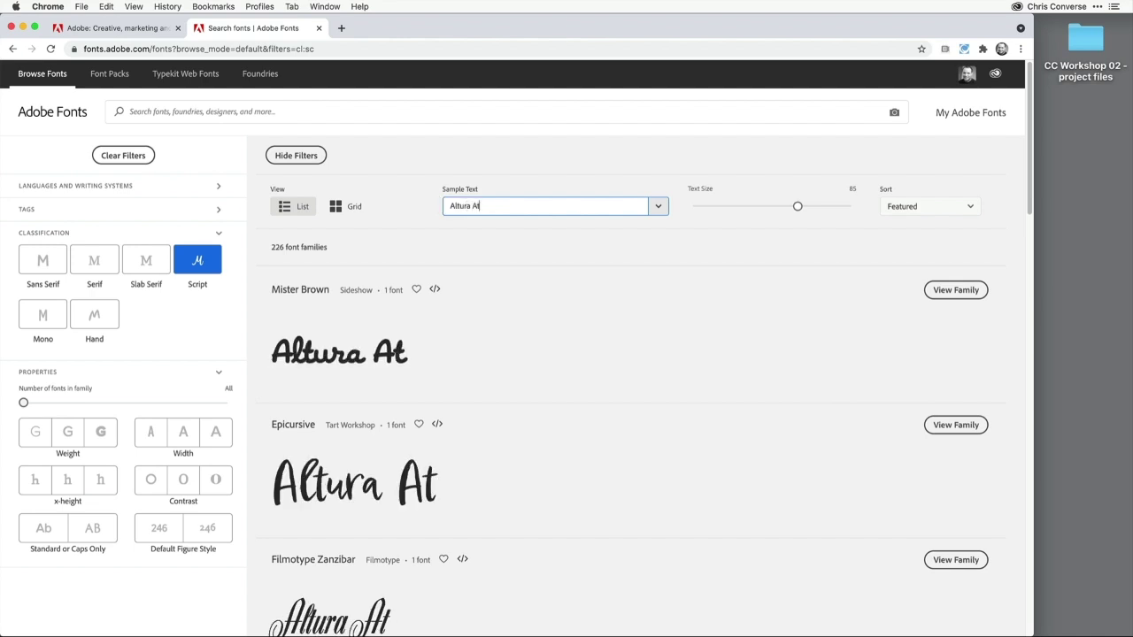
text(hletics)
Preview the Mono and Hand classifications with the custom sample text, and filter the list to Serif fonts.
click(44, 318)
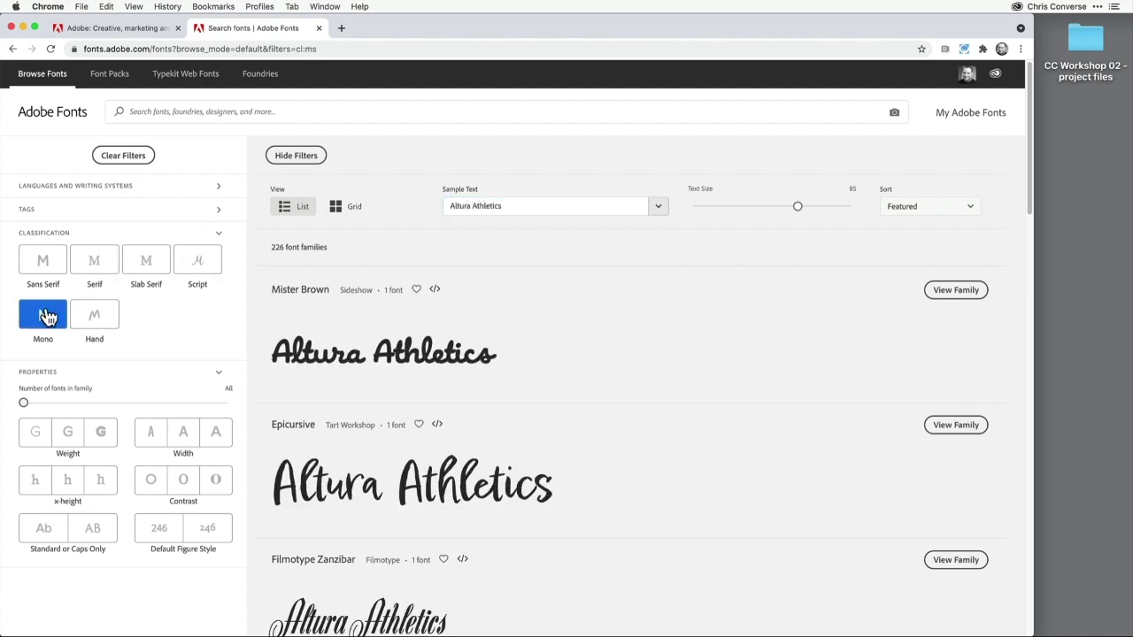
click(94, 319)
click(64, 265)
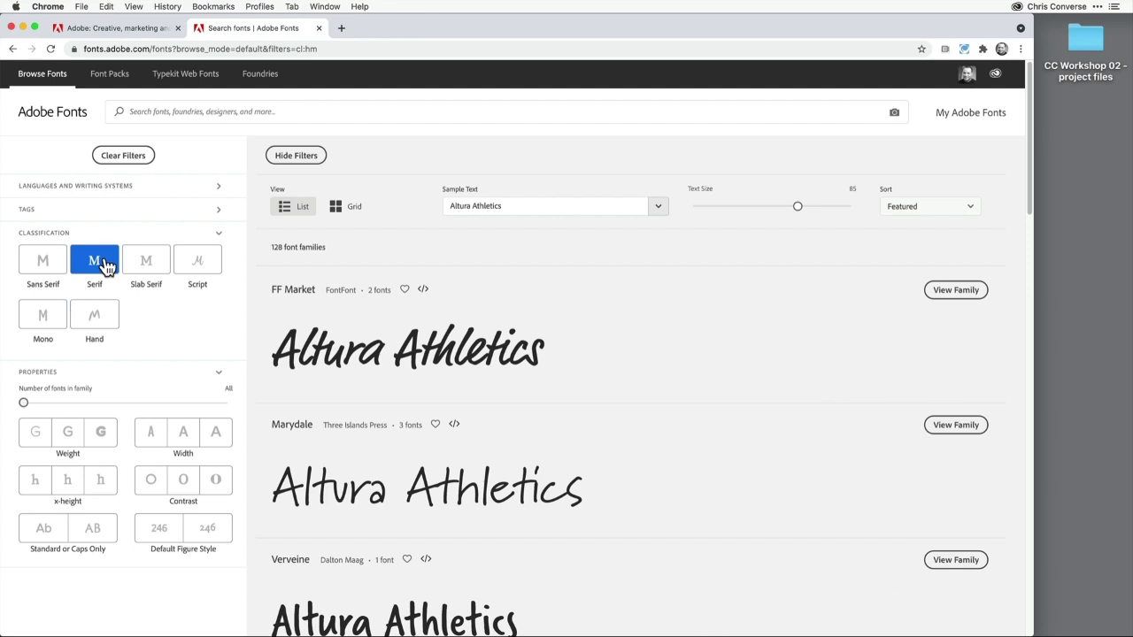
click(80, 267)
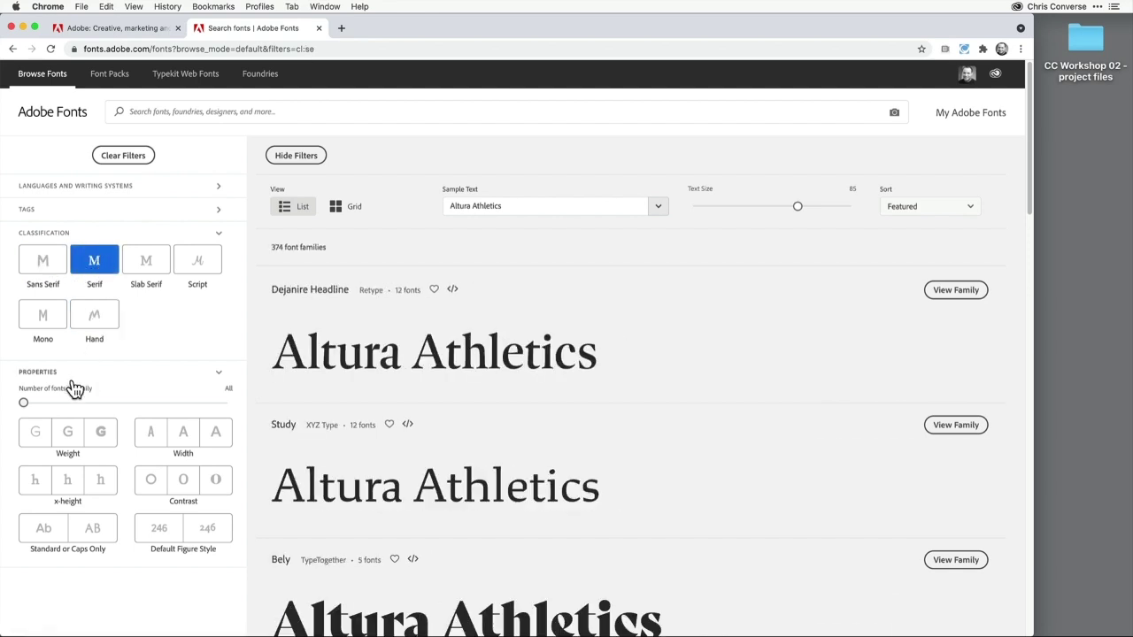
Narrow the Serif fonts by heavy weight, condensed width, low contrast, lining figures and caps only.
click(67, 432)
click(102, 434)
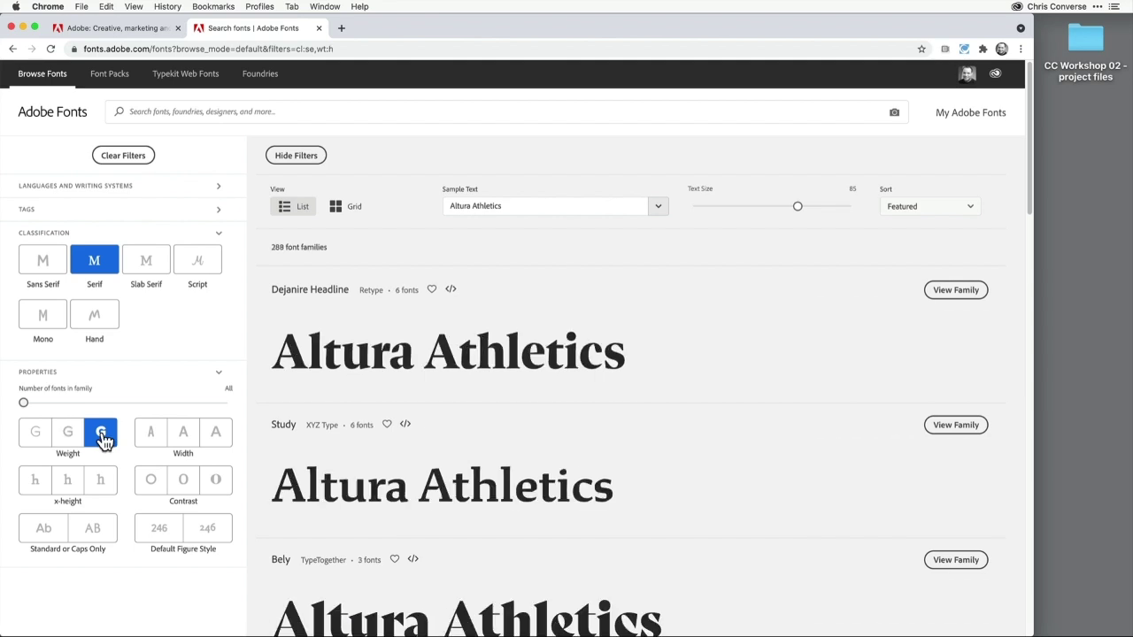
click(149, 435)
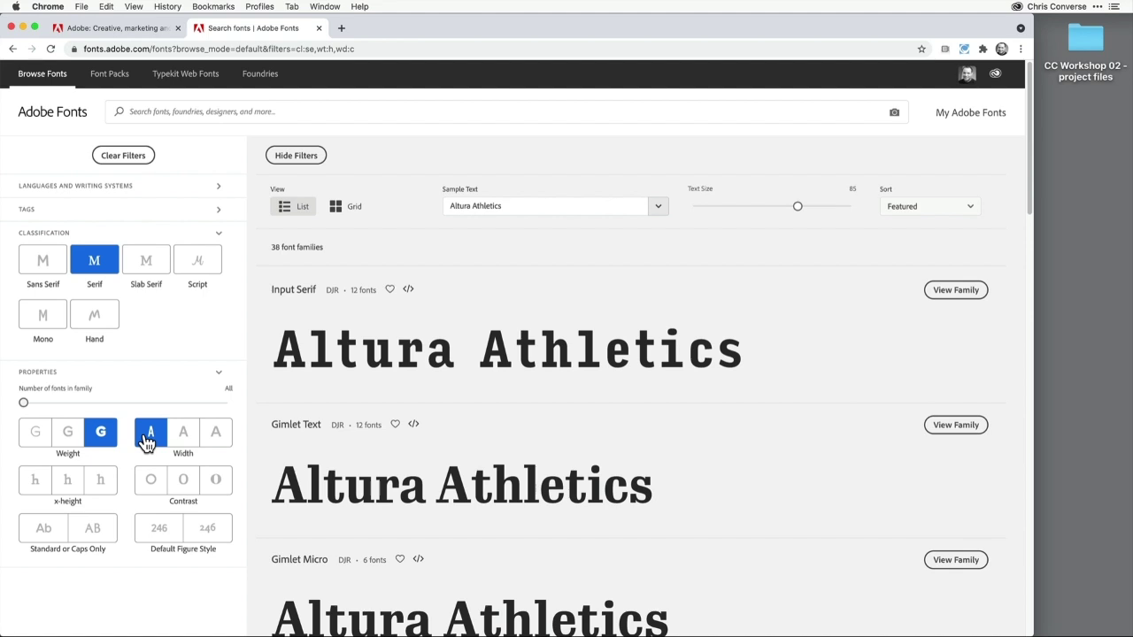
click(151, 481)
click(152, 531)
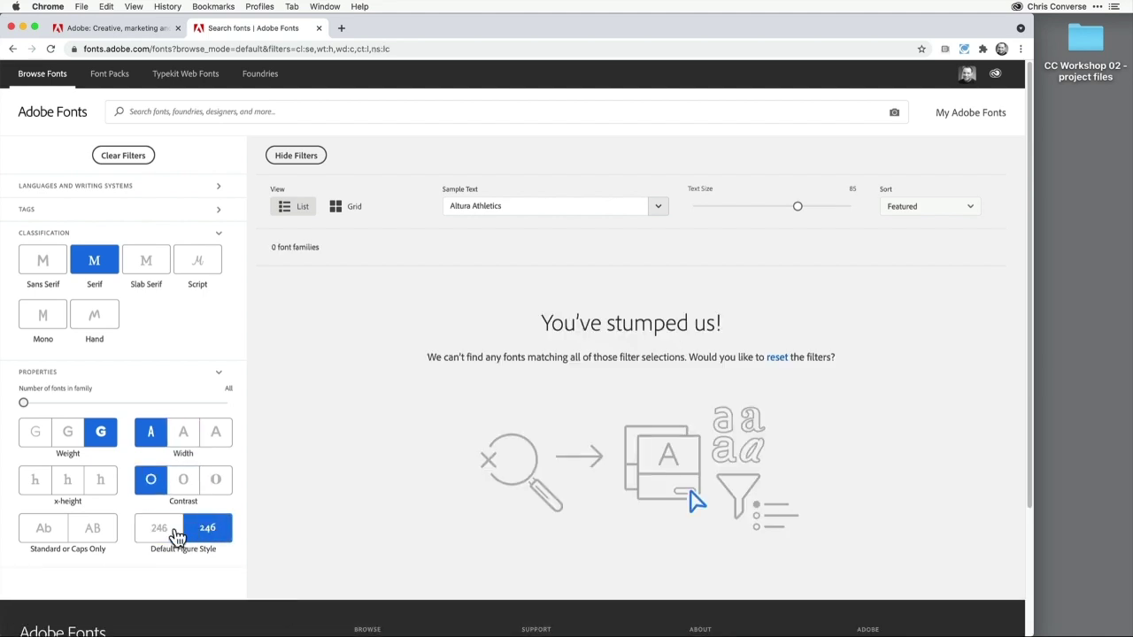
click(93, 529)
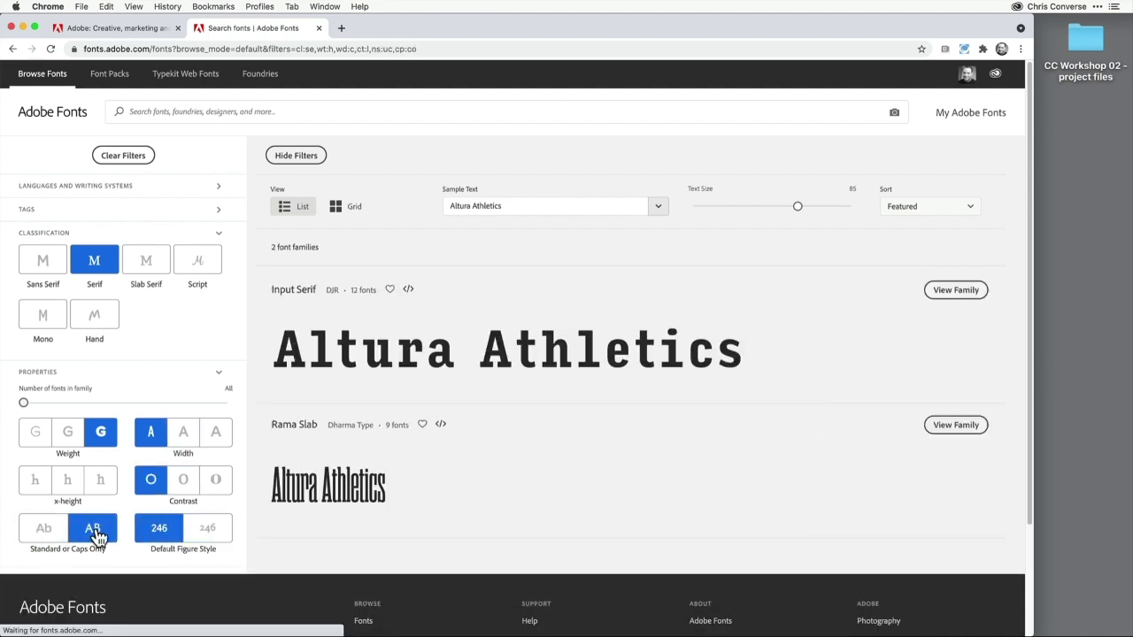
Remove the caps-only, figure style, contrast, width and weight filters, keeping only the Serif classification.
click(112, 530)
click(151, 529)
click(152, 481)
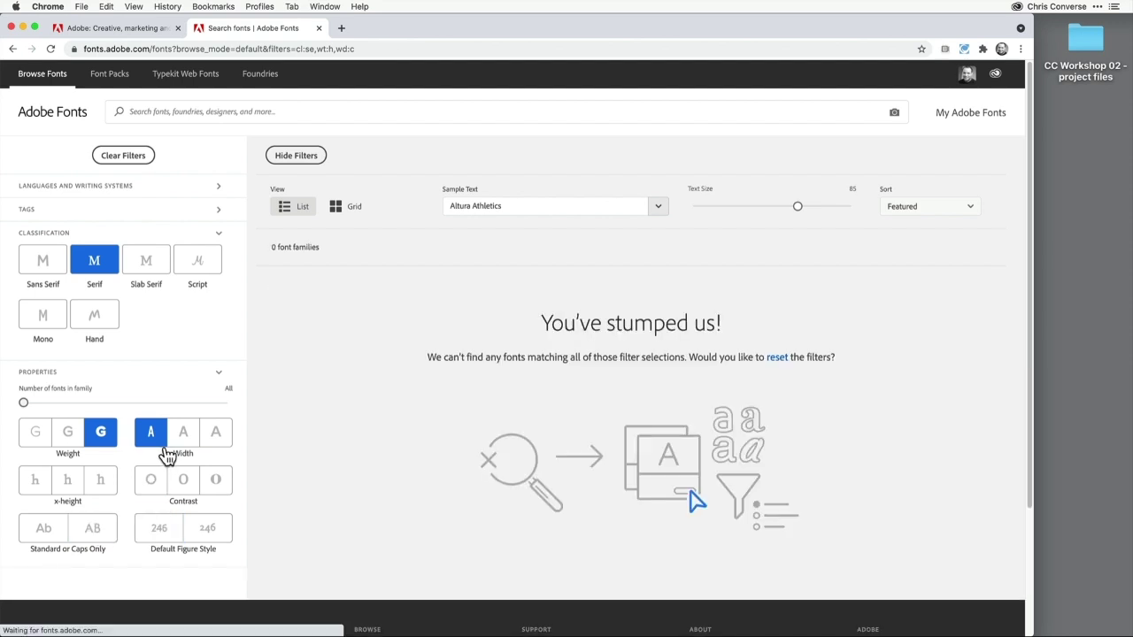
click(152, 433)
click(100, 434)
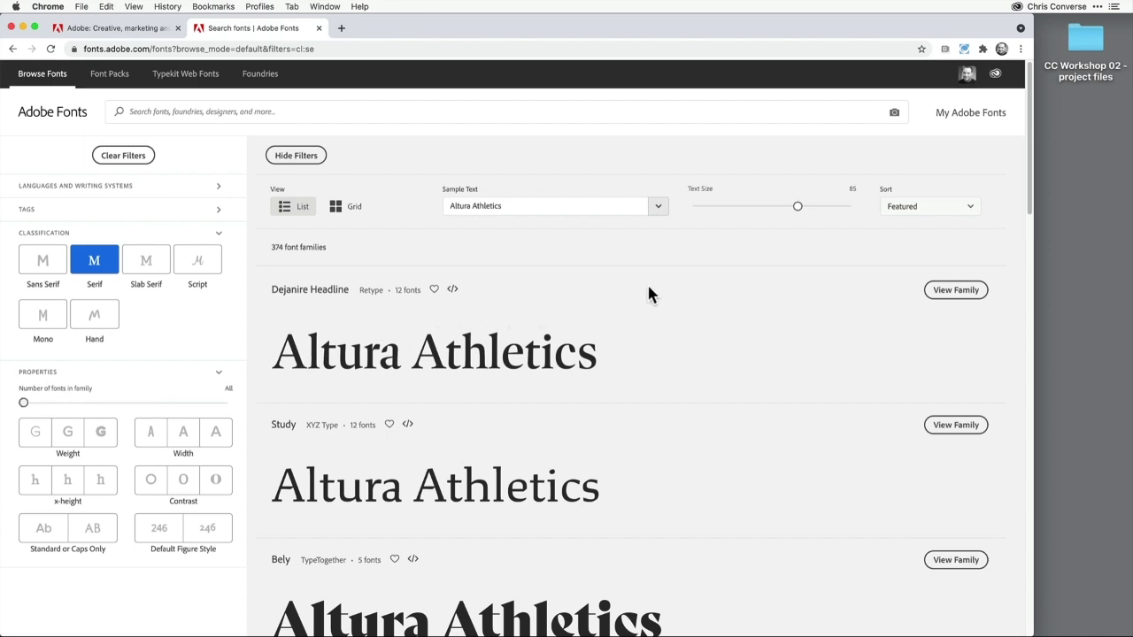
Start a visual font search using the image hand-lettering--ice-cream.jpg from the workshop project folder.
click(892, 113)
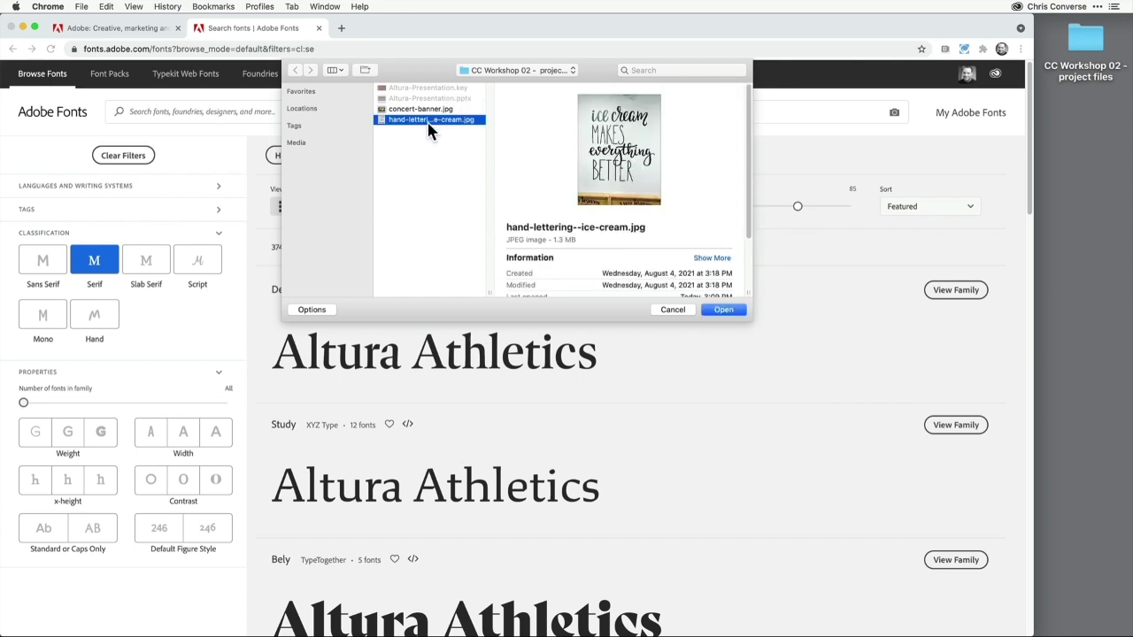
click(724, 310)
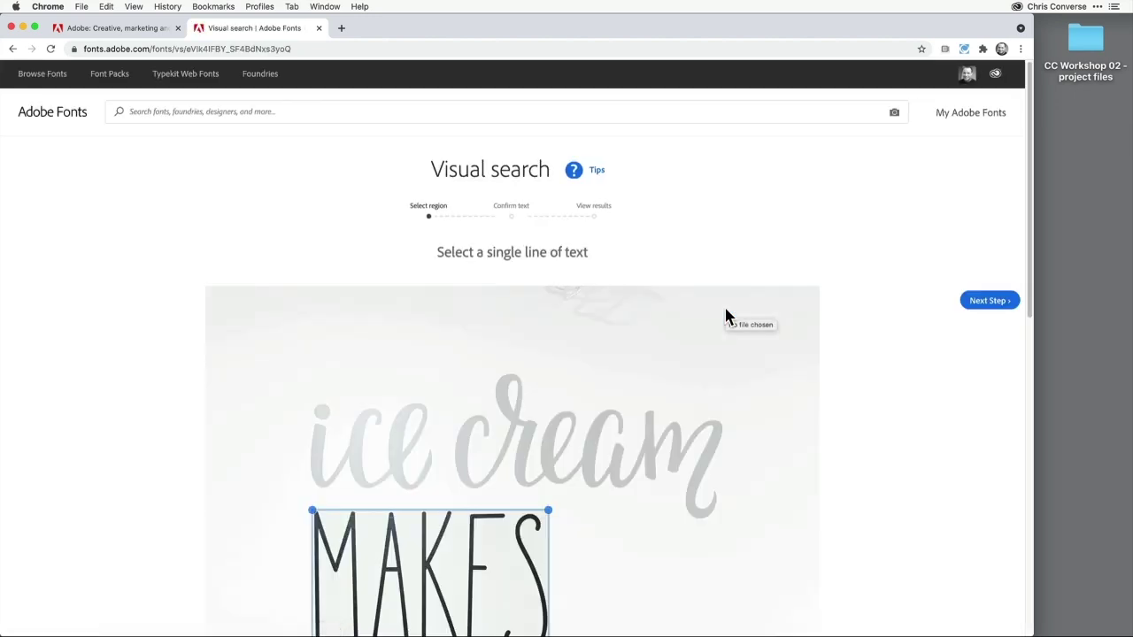
Set the visual search region around the "ice cream" line of the image and proceed to text confirmation.
drag(1032, 246, 1031, 288)
drag(445, 463, 425, 307)
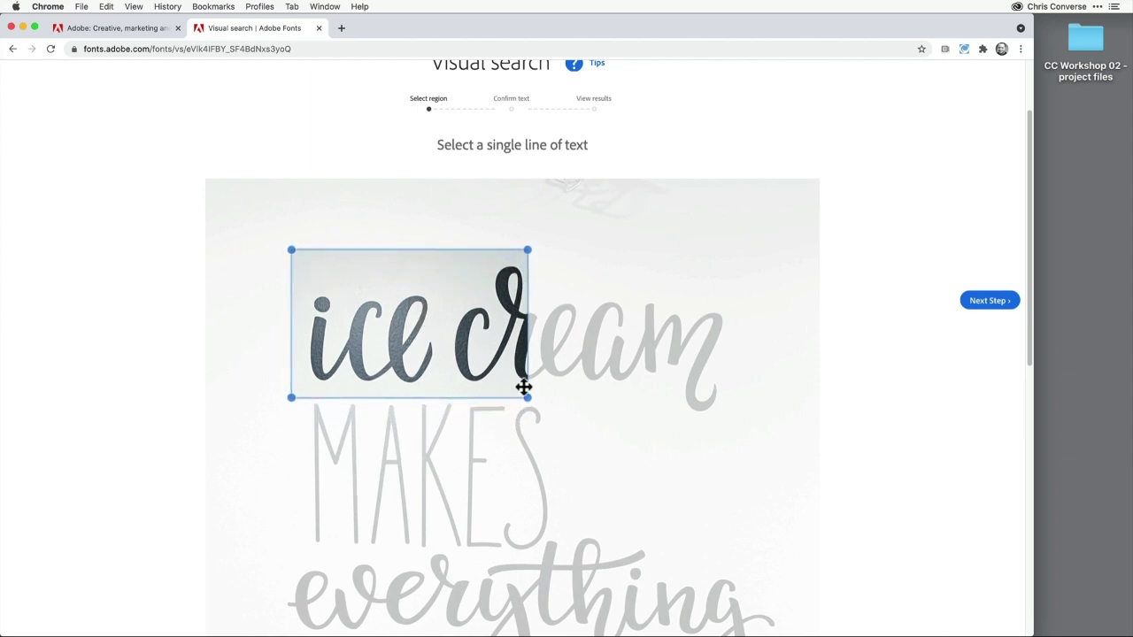
drag(528, 398, 737, 423)
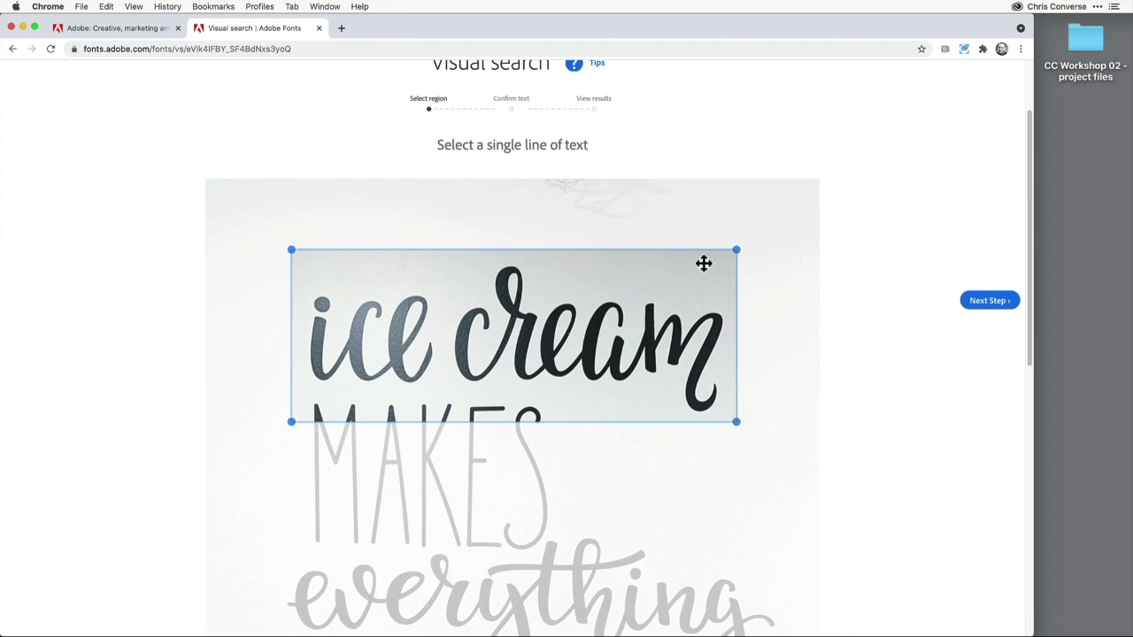
click(986, 302)
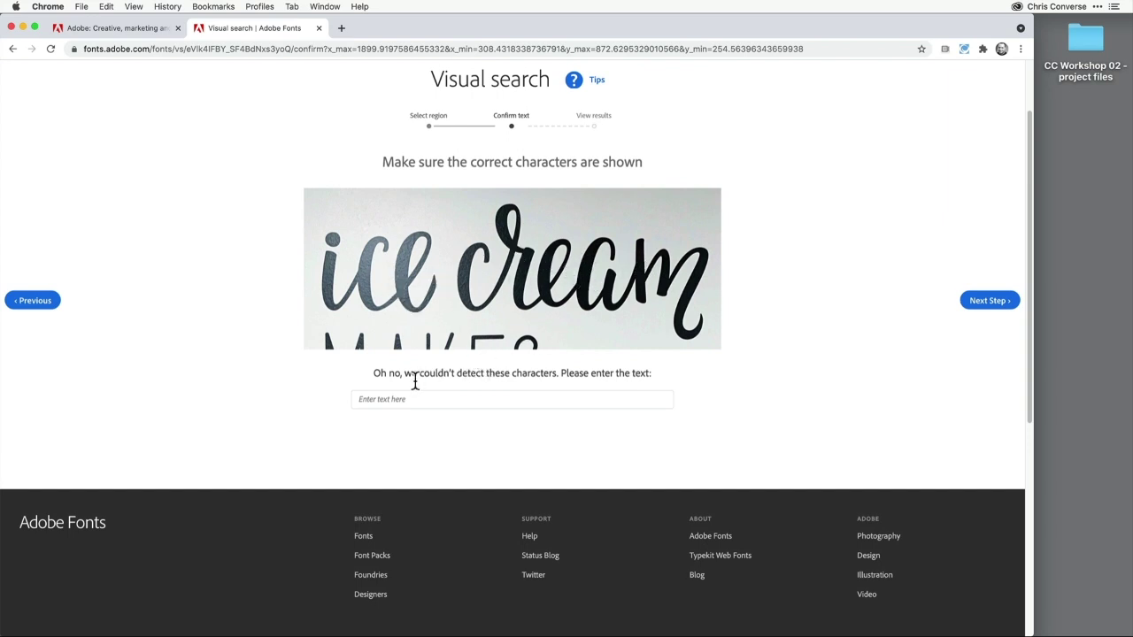
Enter "ice cream" as the text shown in the selected region and display the similar fonts.
click(416, 400)
text(i)
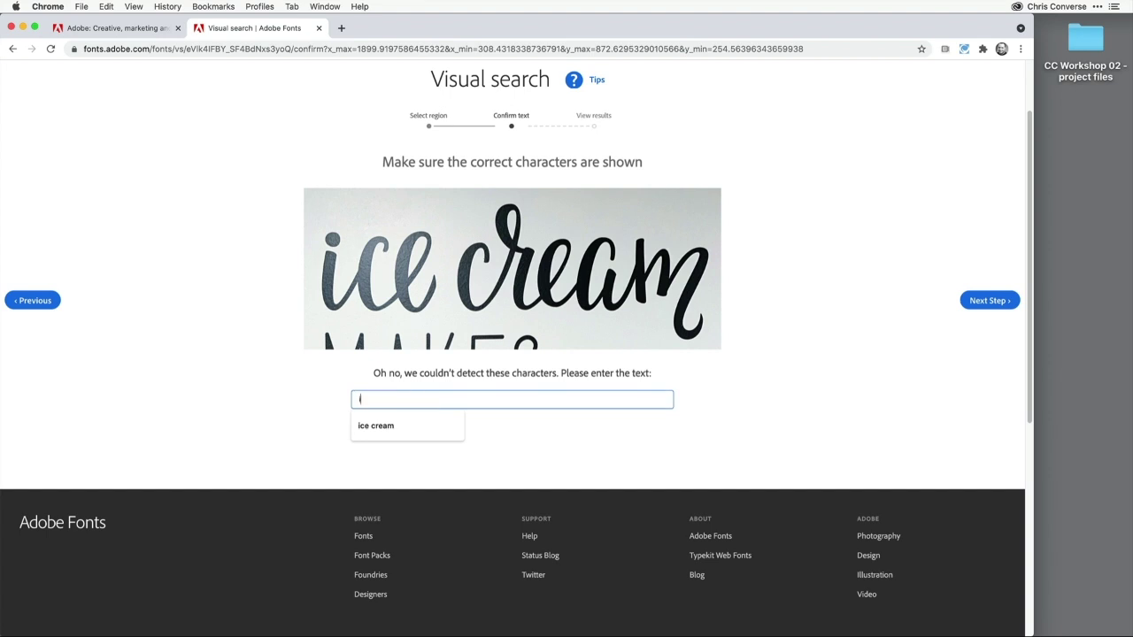
text(ce cream)
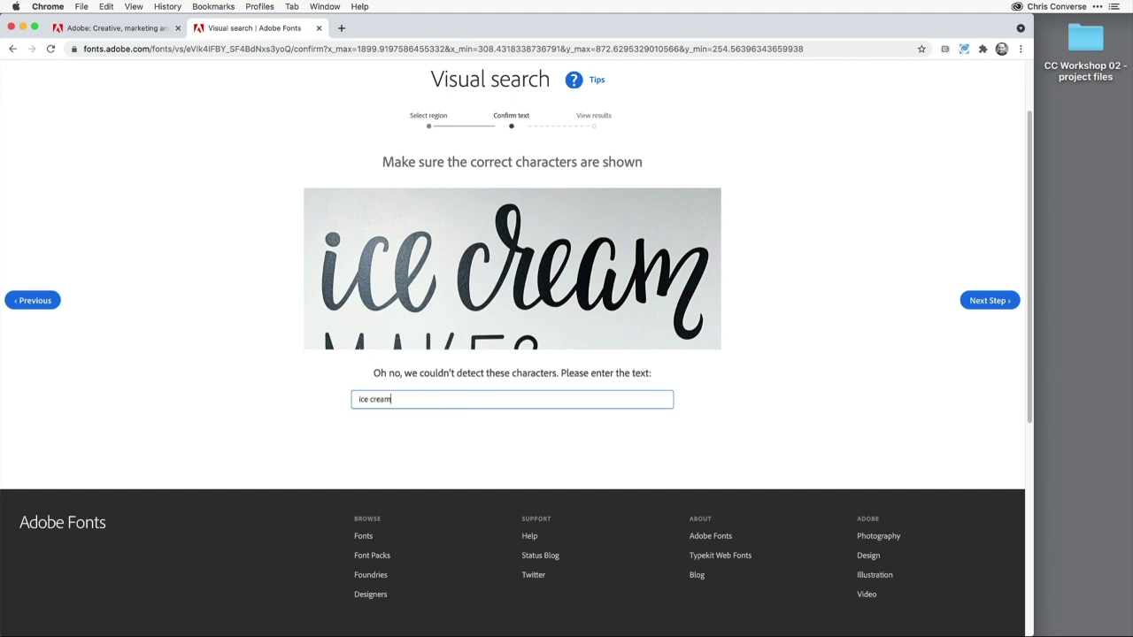
click(984, 305)
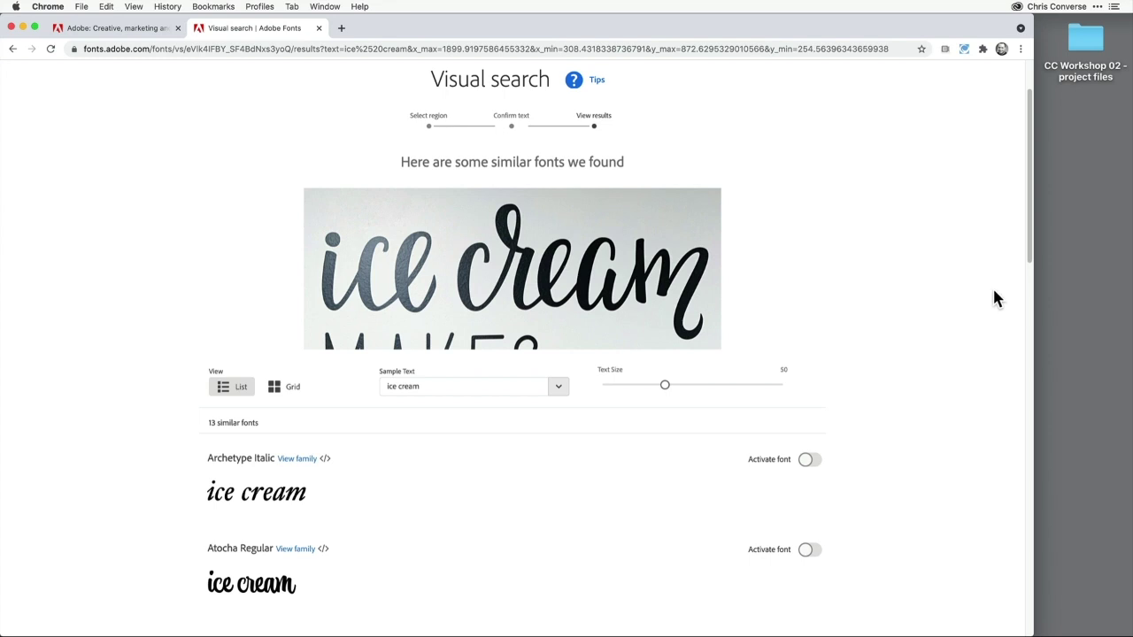
Examine the list of similar fonts, comparing each sample with the ice cream lettering.
drag(1031, 247, 1028, 375)
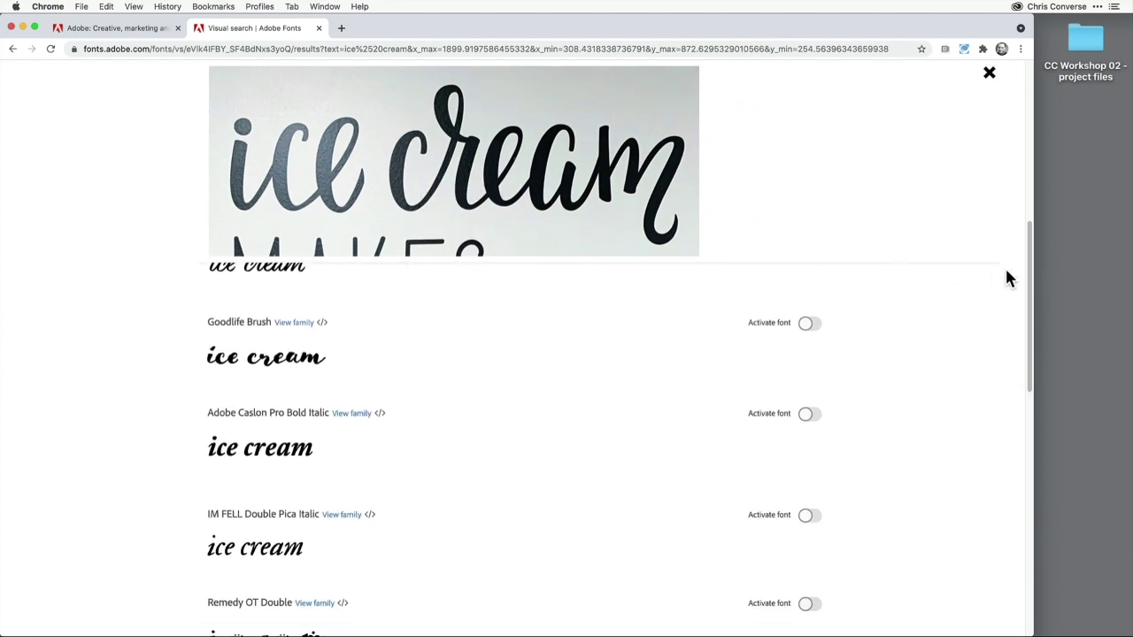
drag(1032, 273, 1030, 365)
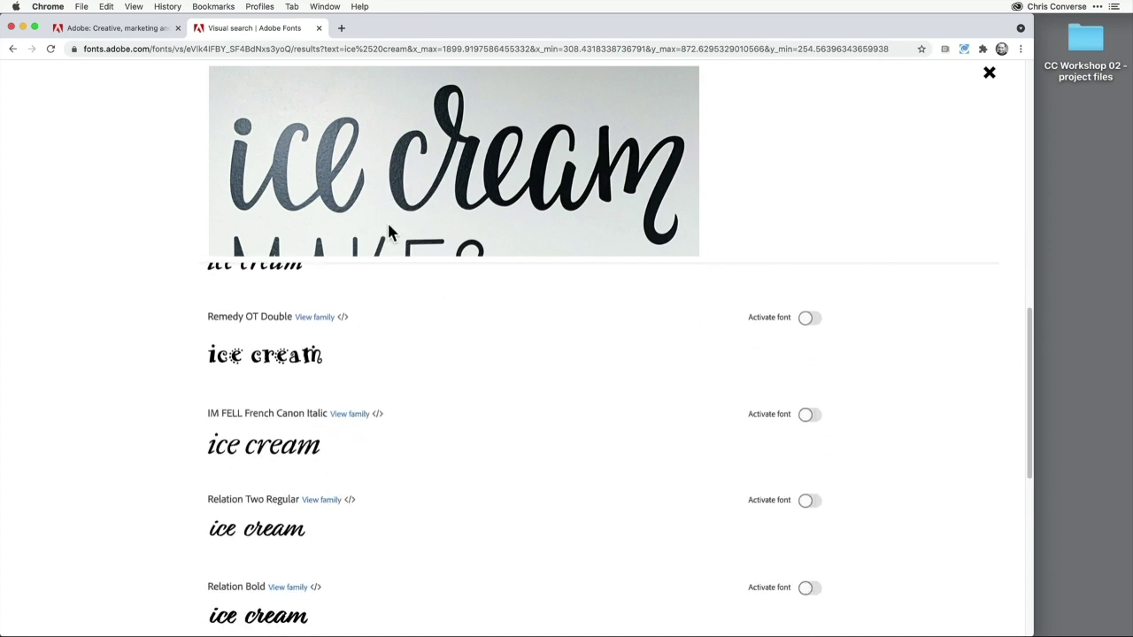
drag(1032, 349, 1029, 466)
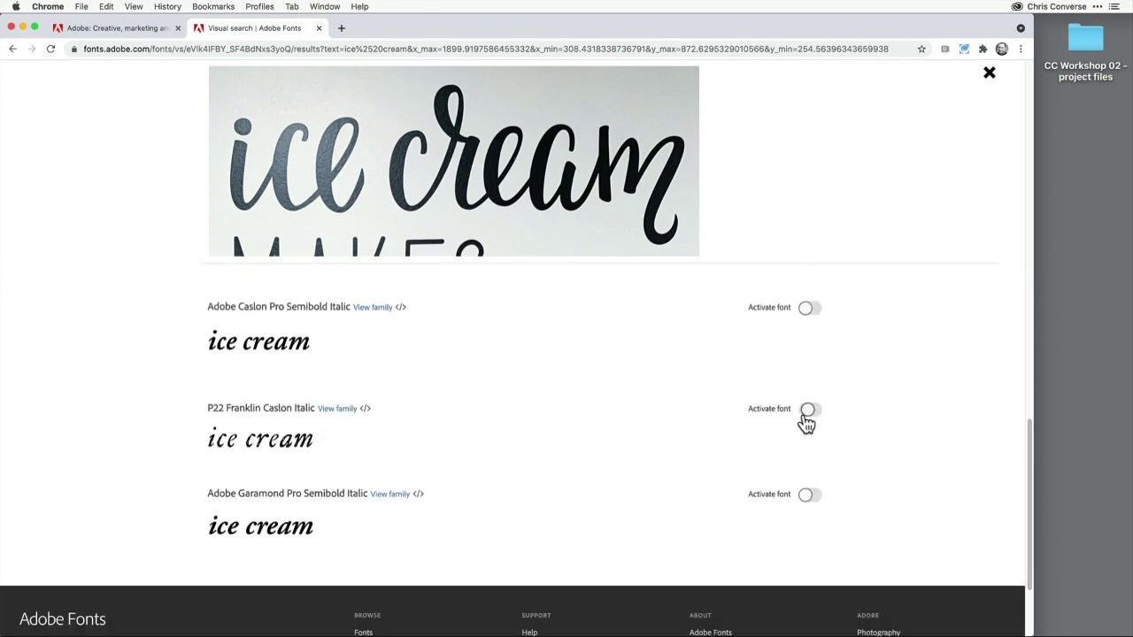
drag(1032, 471, 1030, 160)
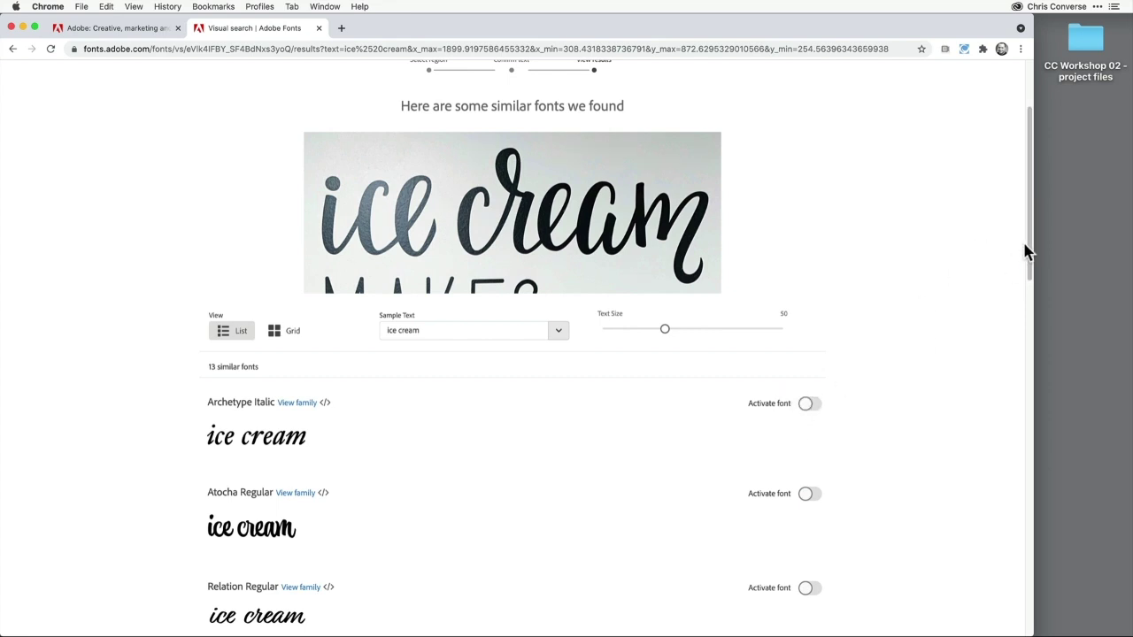
scroll(1029, 183, up, 3)
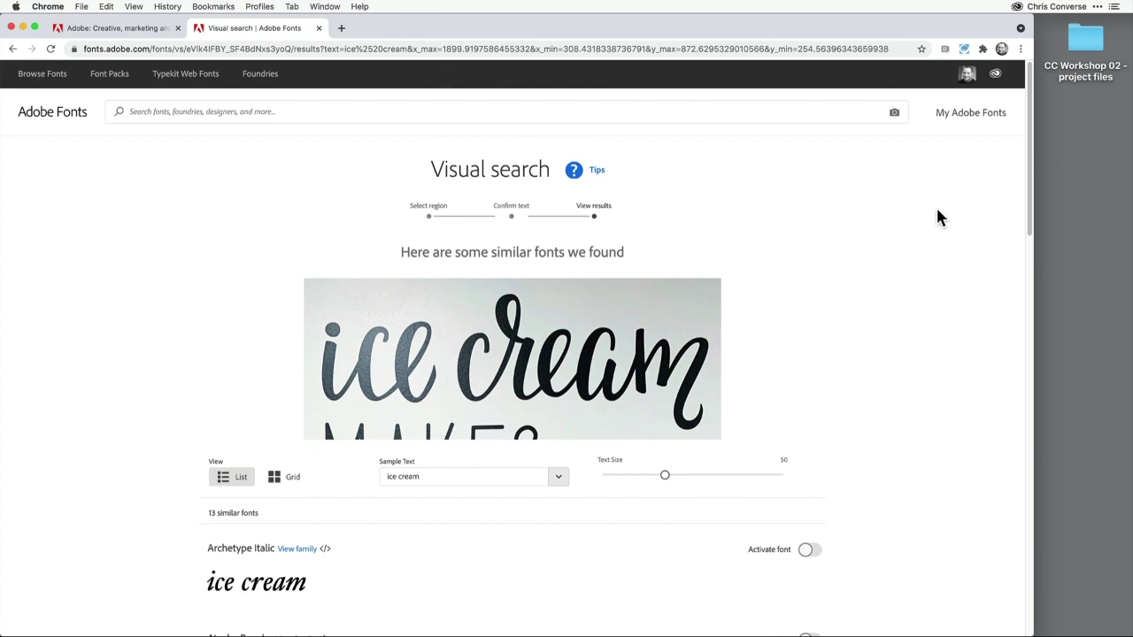
Review the active fonts in My Adobe Fonts and view the web projects.
click(970, 116)
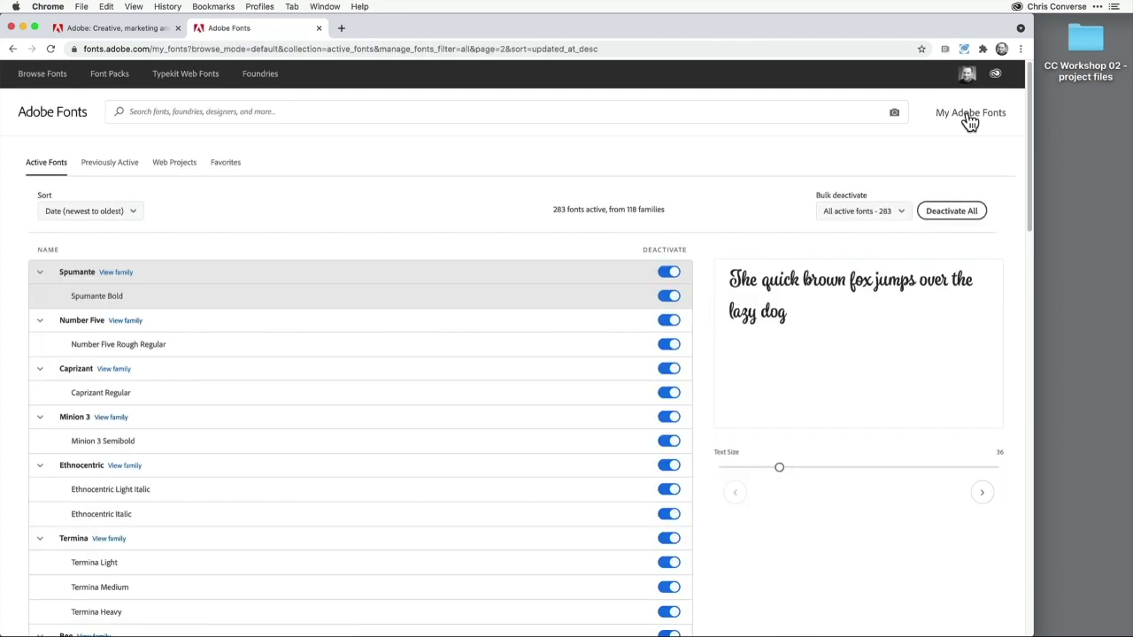
drag(1029, 215, 1018, 245)
click(176, 165)
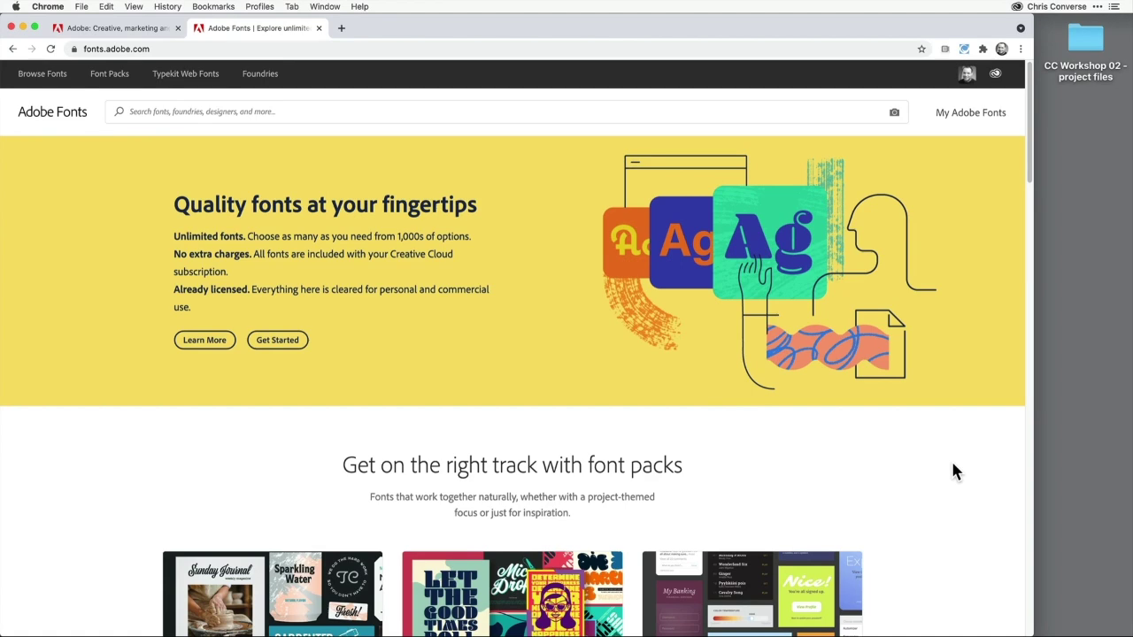
Look over the featured font packs on the Adobe Fonts home page and open the full font packs collection.
scroll(952, 464, down, 5)
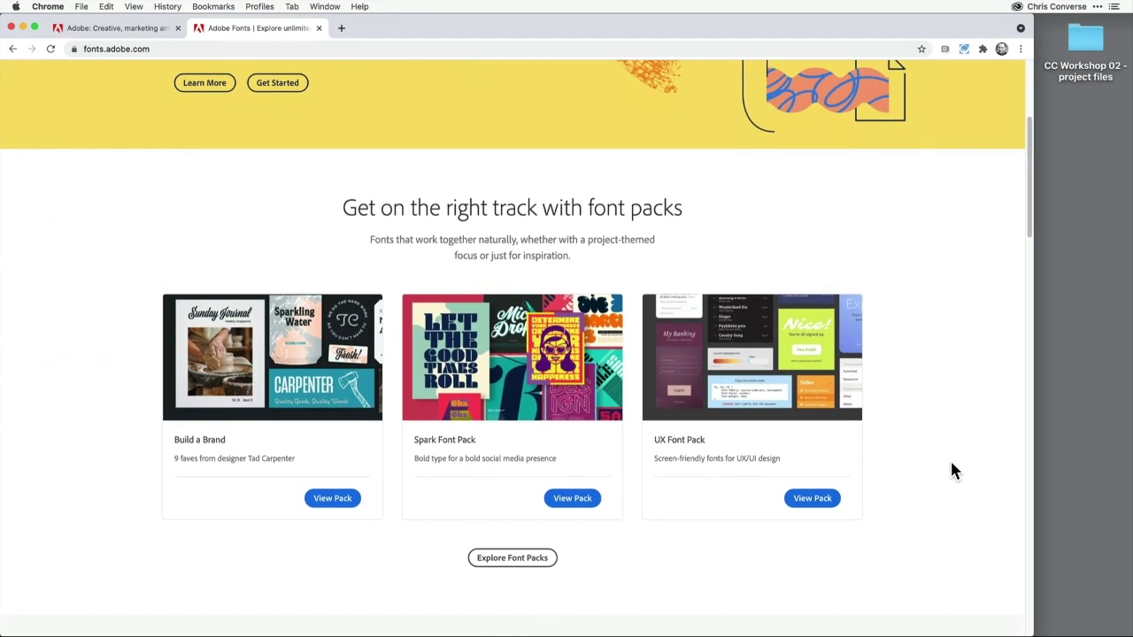
scroll(952, 469, down, 1)
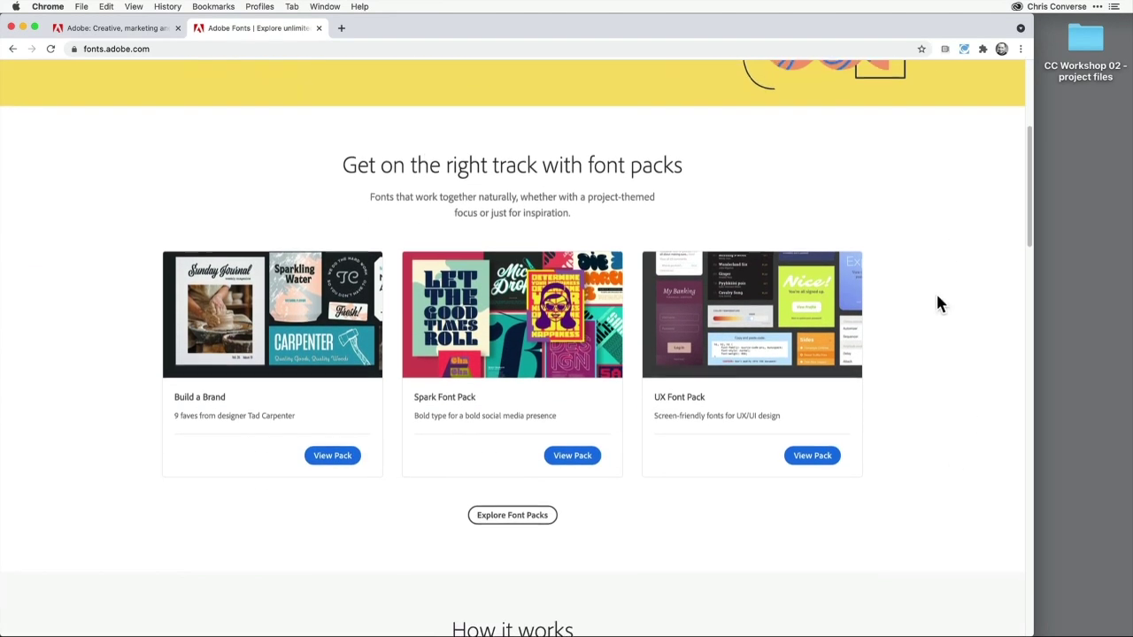
scroll(938, 303, up, 6)
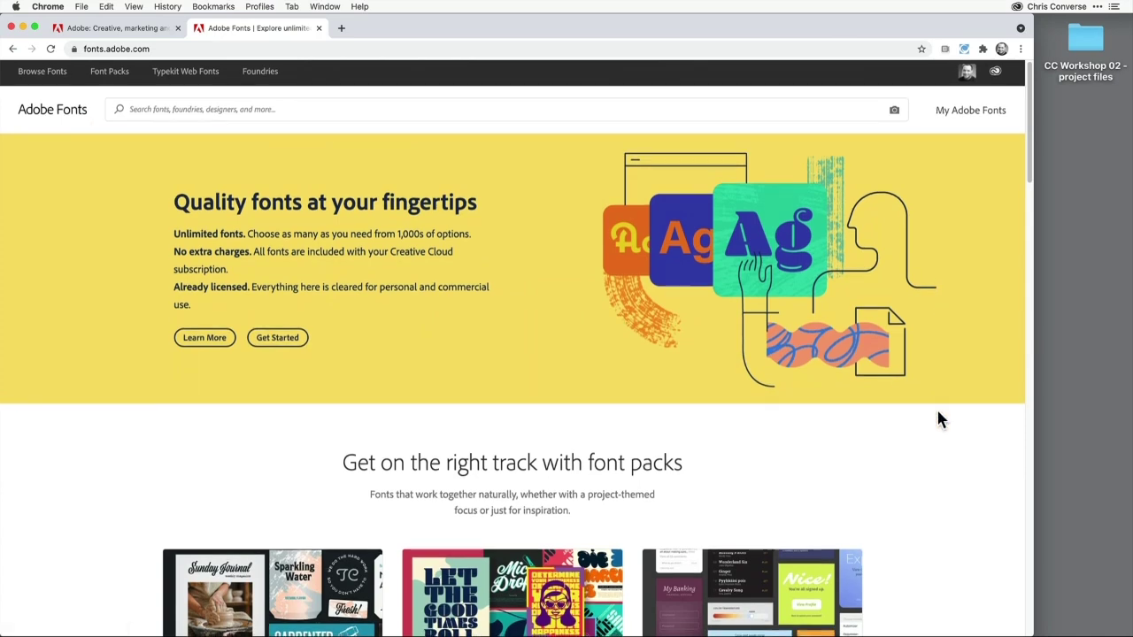
scroll(939, 417, down, 6)
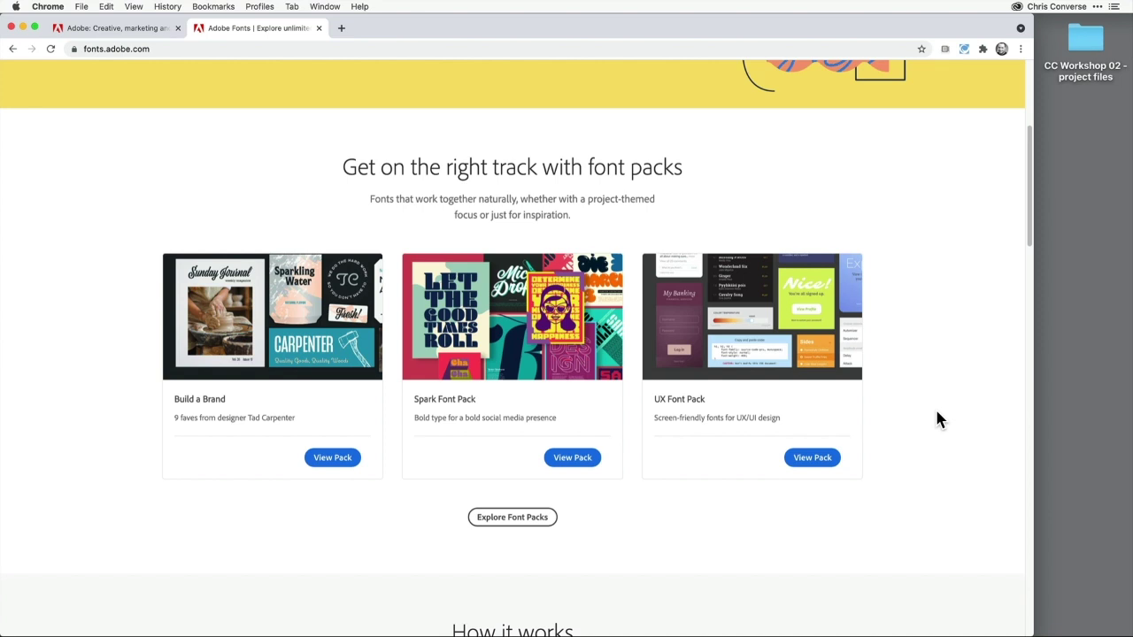
click(520, 523)
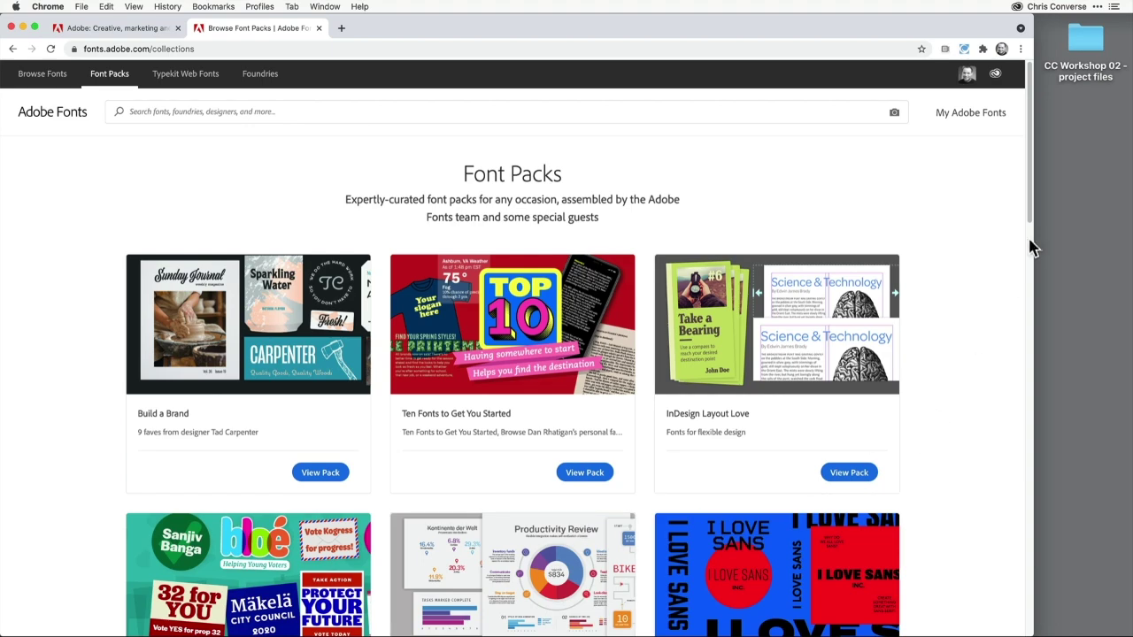
Browse the font packs through to the second page and open the Fonts for Creative People pack.
drag(1036, 226, 1018, 619)
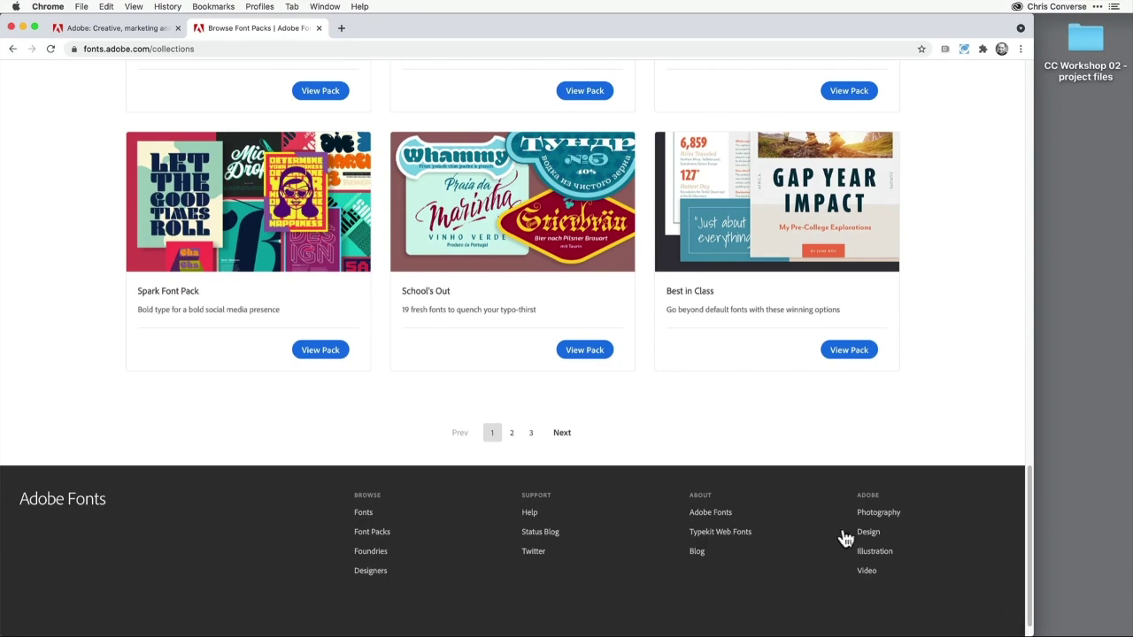
click(565, 434)
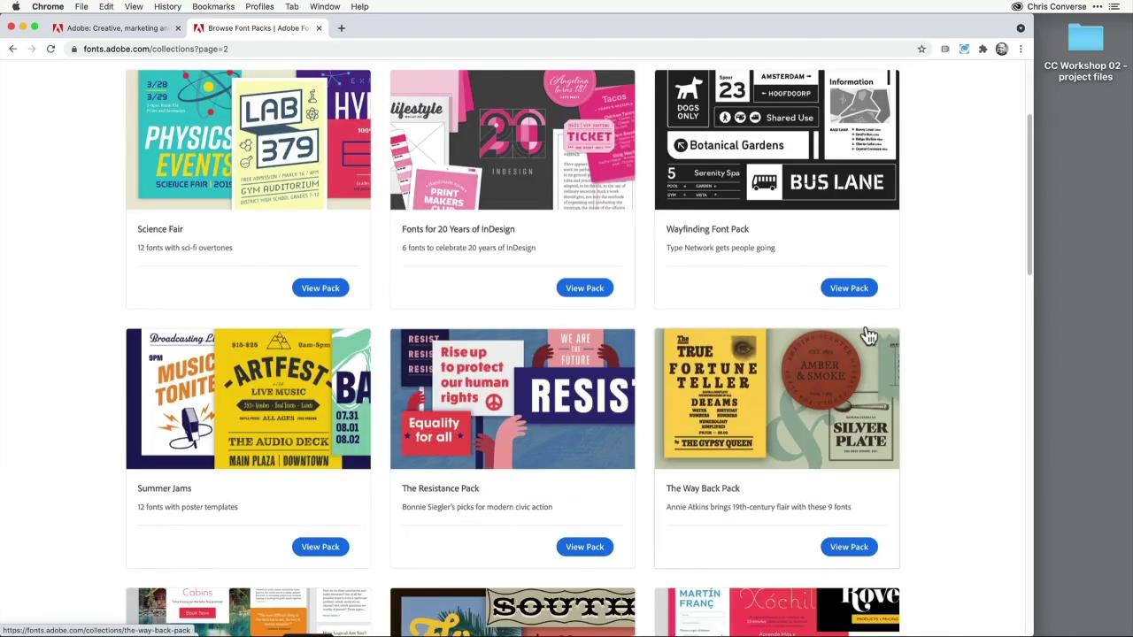
drag(1029, 172, 1024, 393)
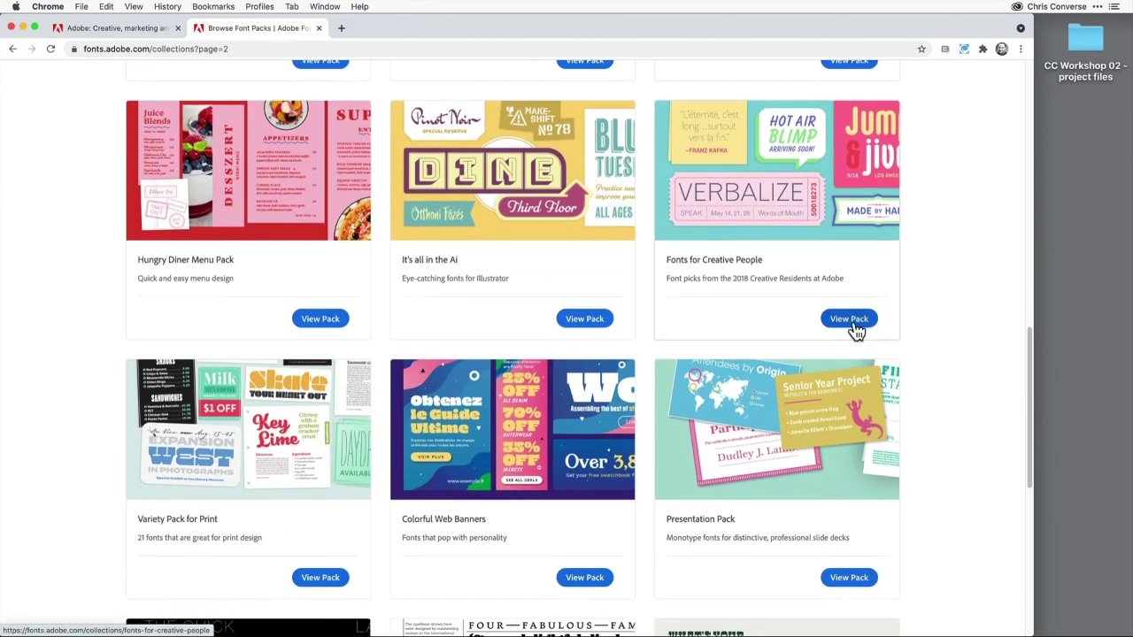
click(849, 321)
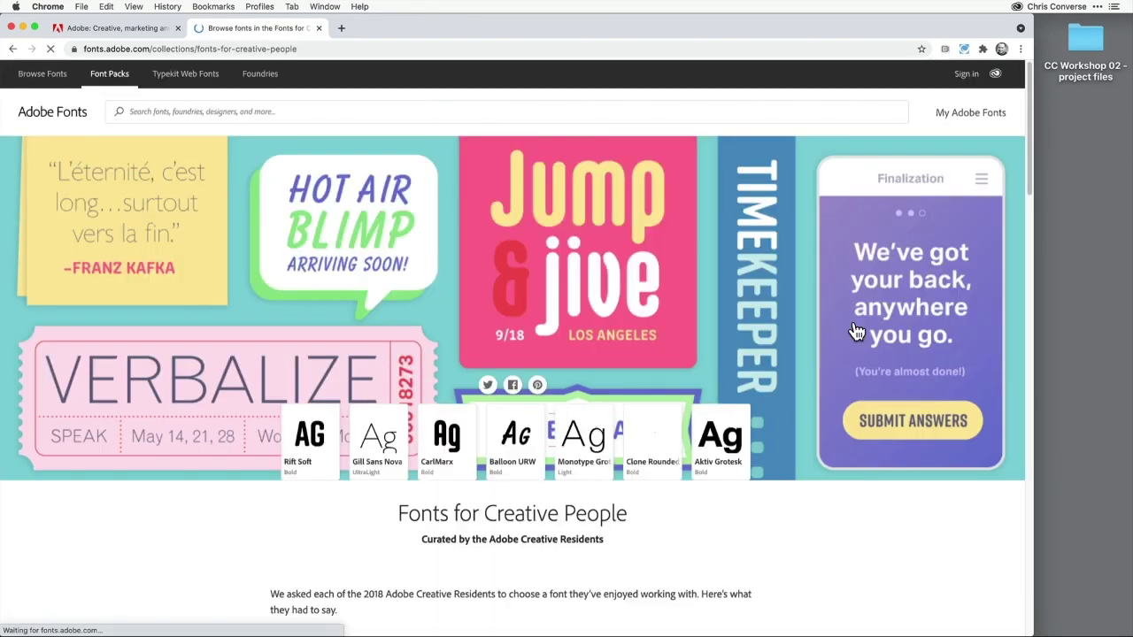
Preview the Balloon URW family from the pack at text size 34 and return to the Fonts for Creative People pack.
drag(1029, 144, 1032, 476)
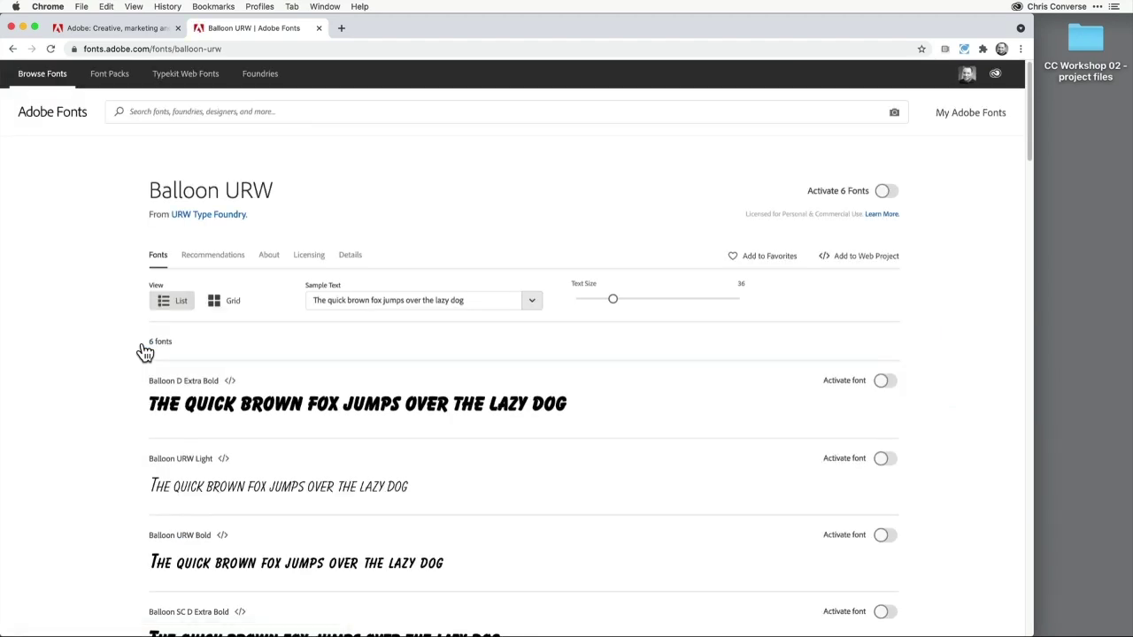
scroll(144, 352, down, 8)
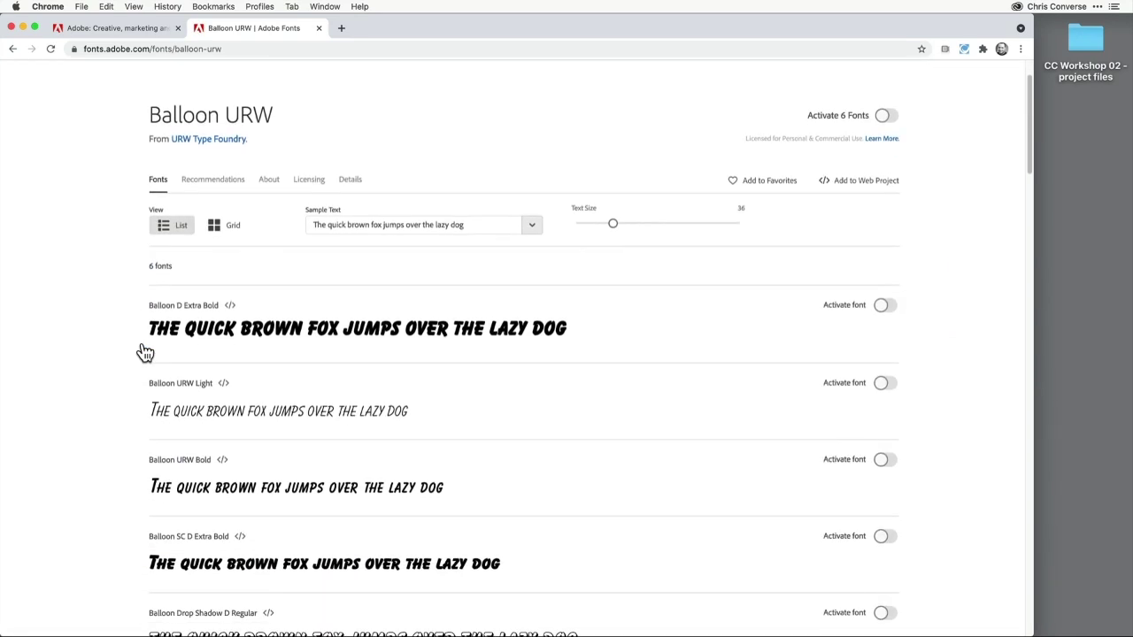
scroll(142, 349, up, 10)
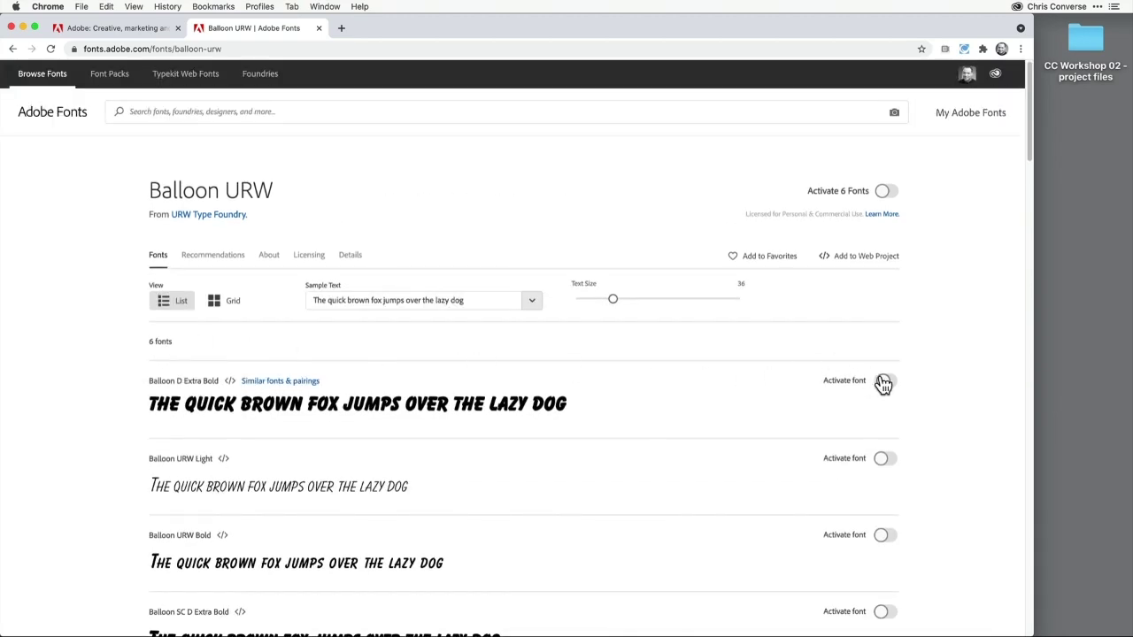
drag(619, 303, 612, 312)
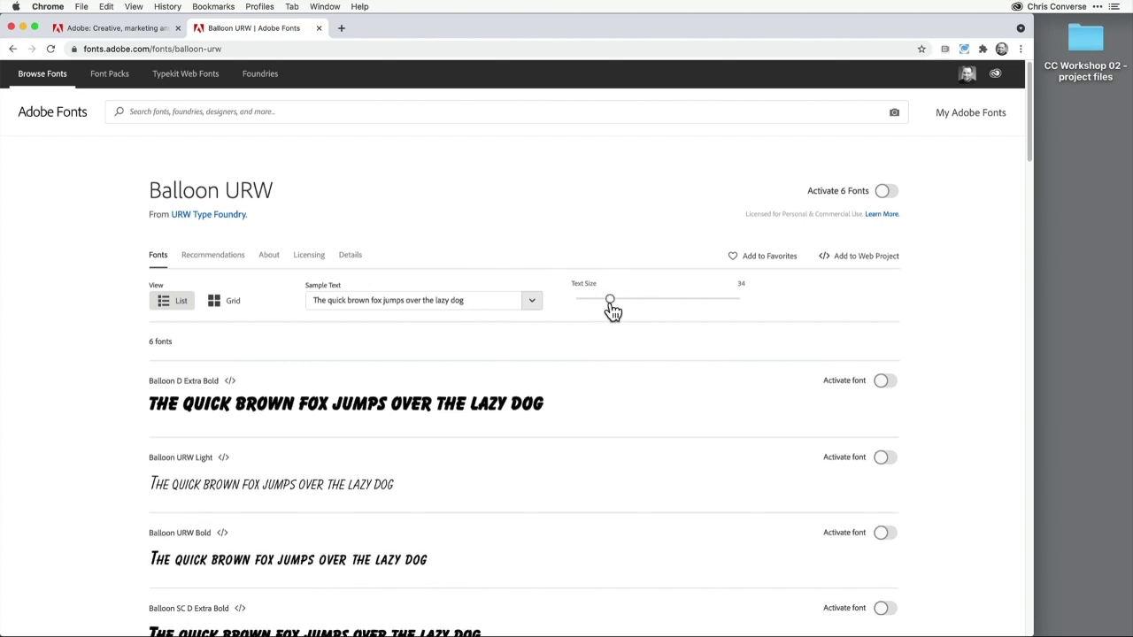
click(12, 49)
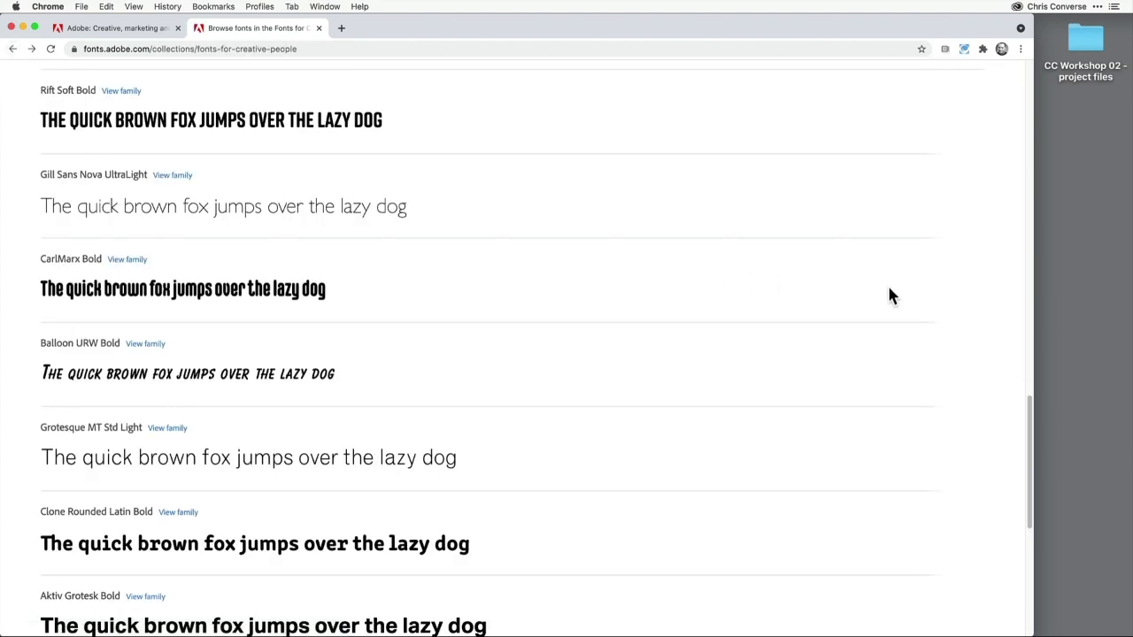
drag(1026, 417, 1030, 481)
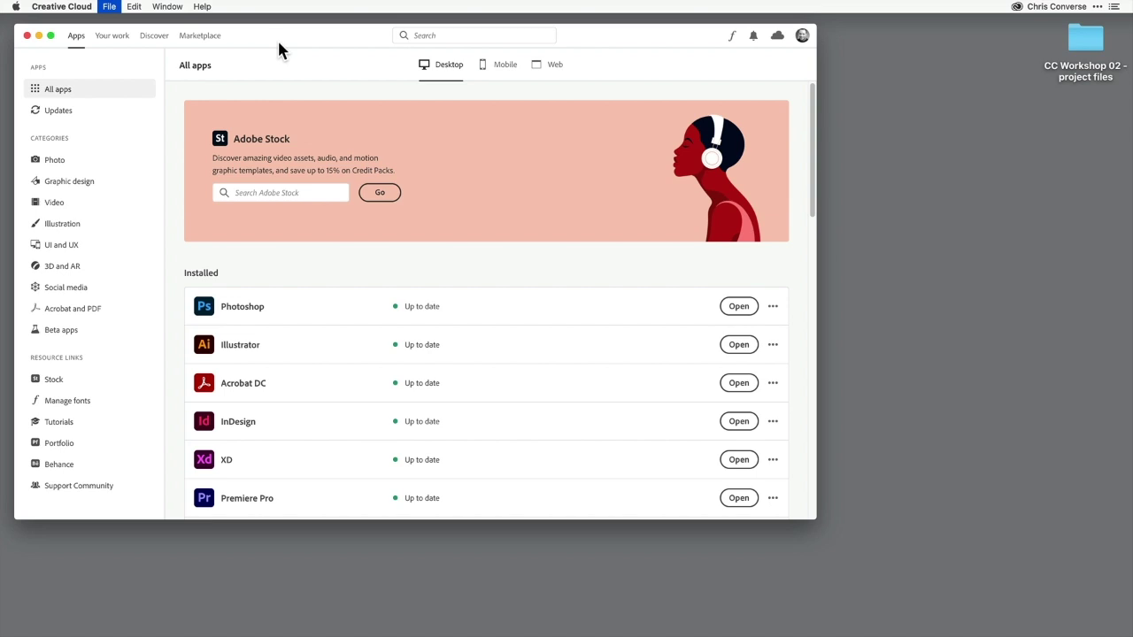
Switch to the Creative Cloud desktop app and examine the Ethnocentric family's Light Italic style among the active fonts.
click(87, 403)
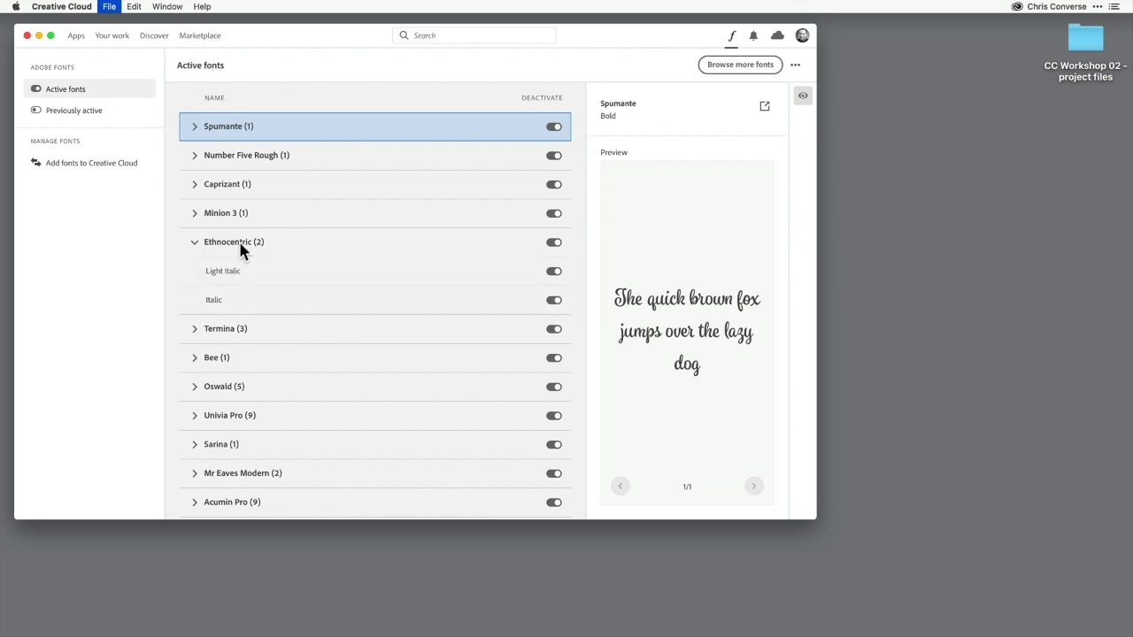
click(277, 280)
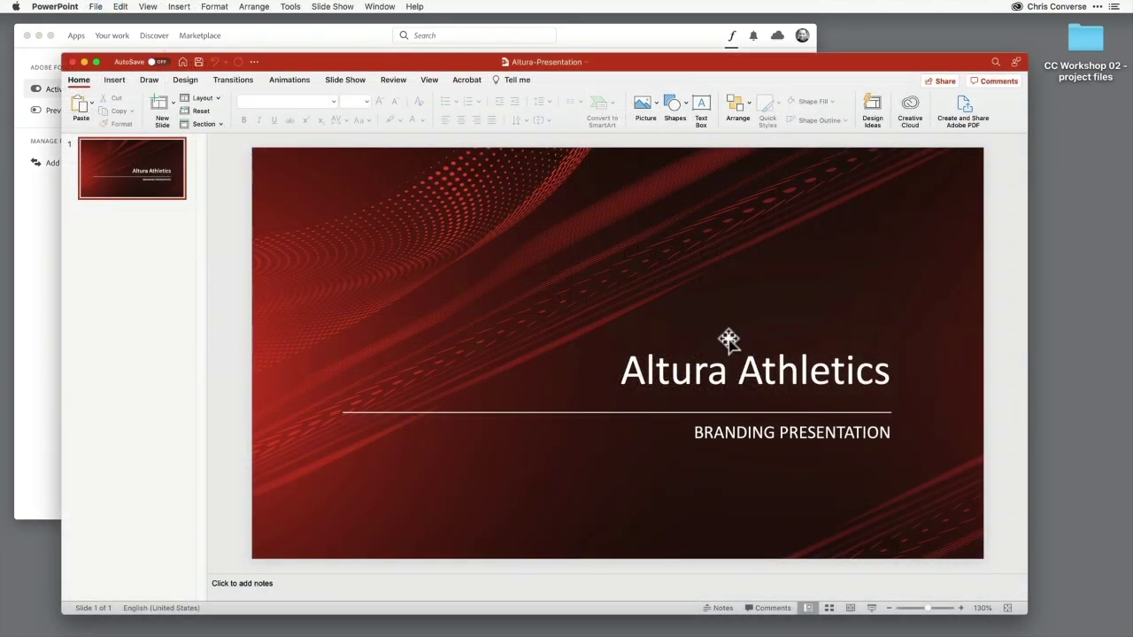
Switch to PowerPoint and start editing the Altura Athletics title on the first slide of Altura-Presentation.
click(731, 374)
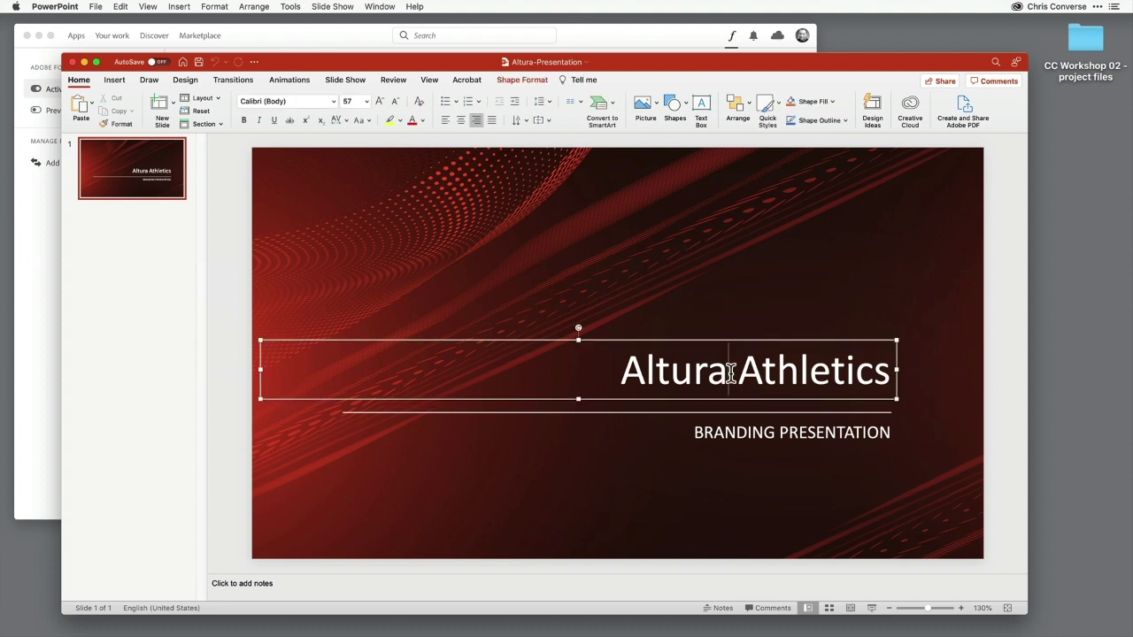